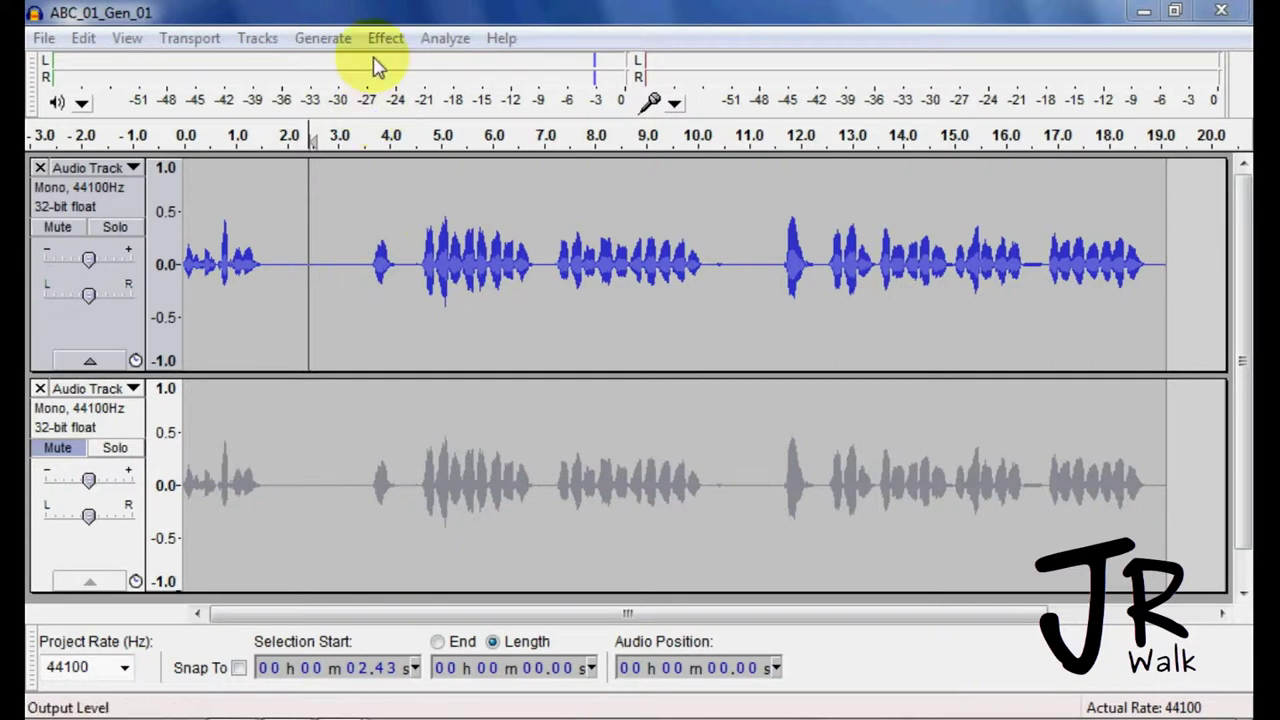
# Create an empty chain named NT-Bob next to MP3 Conversion in Edit Chains
pyautogui.click(355, 263)
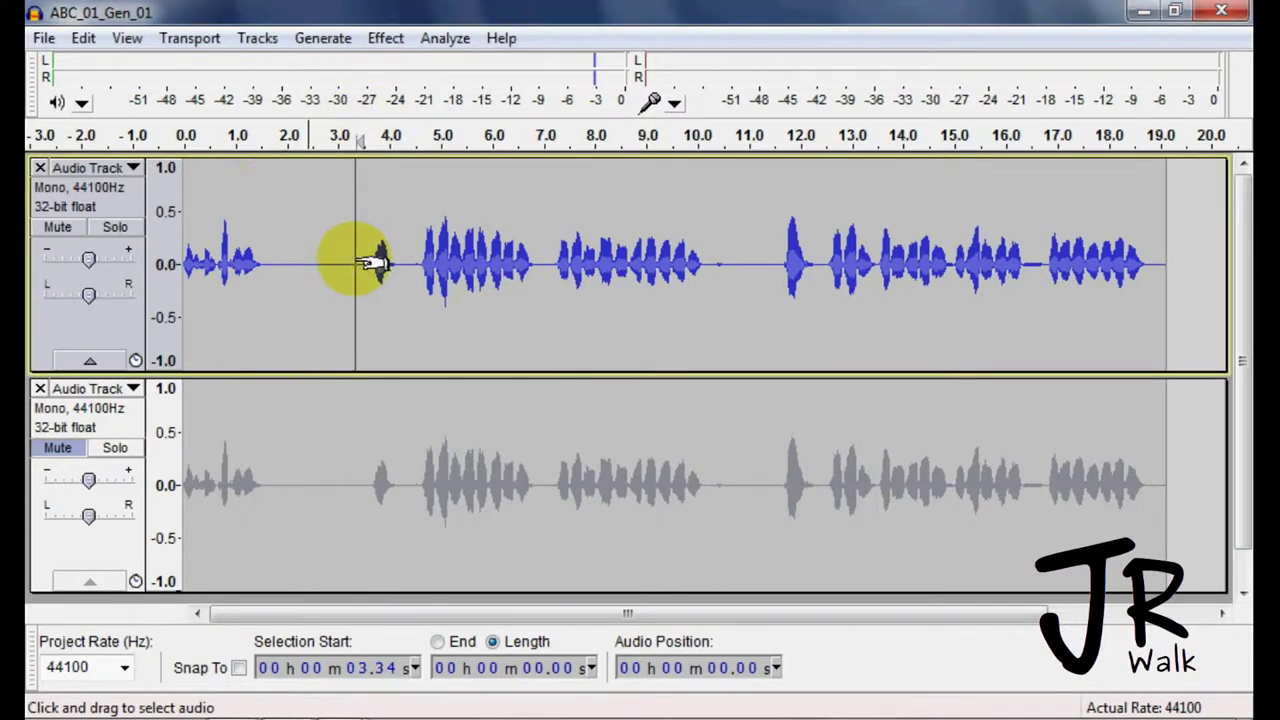
pyautogui.click(44, 42)
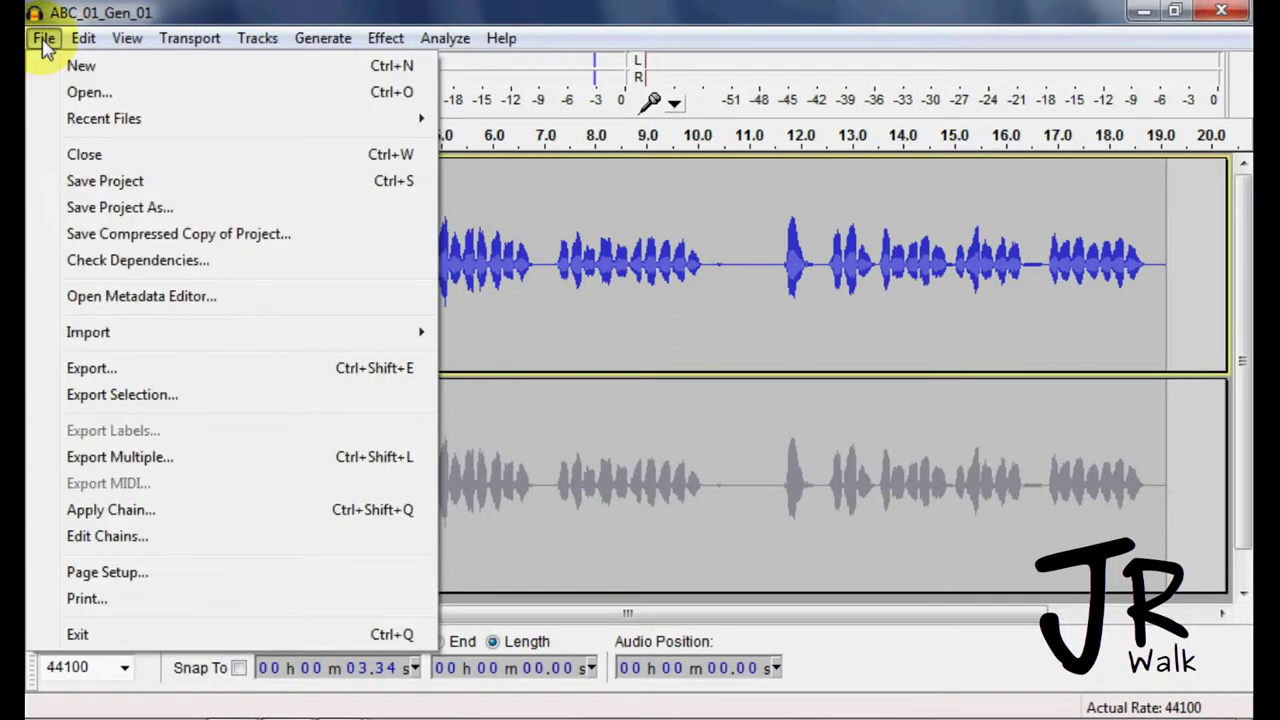
pyautogui.click(137, 538)
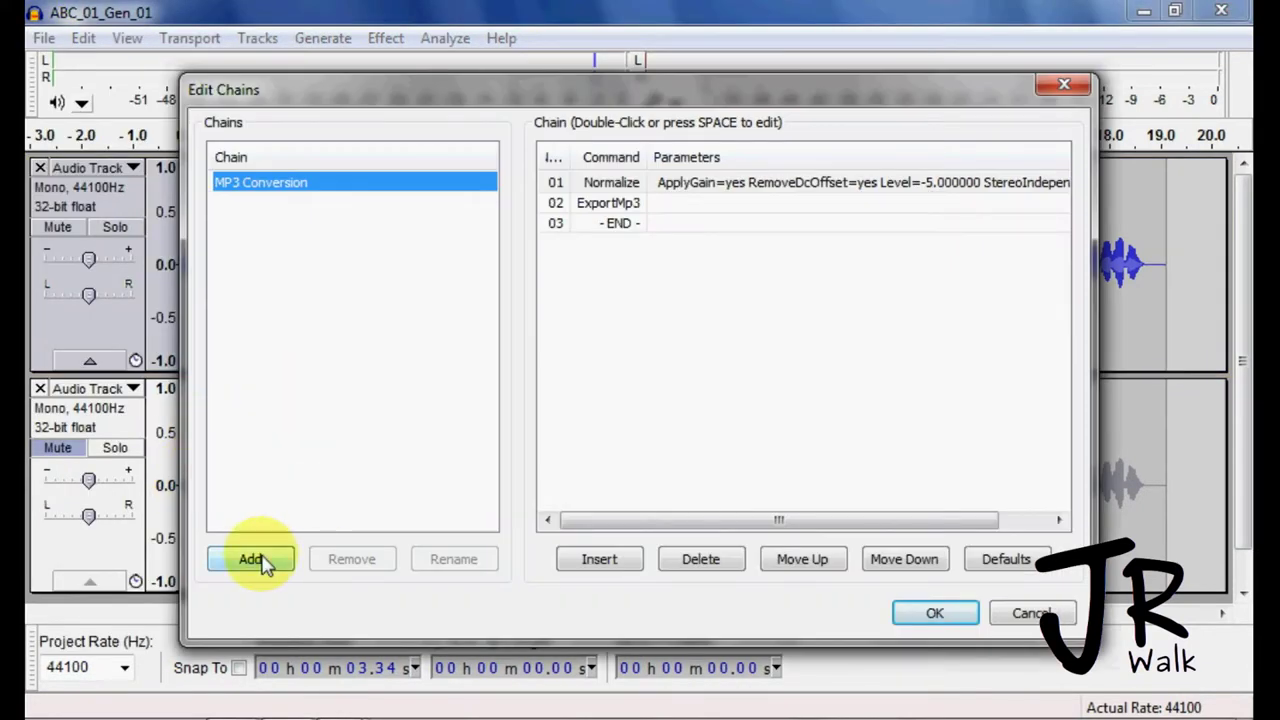
pyautogui.click(260, 561)
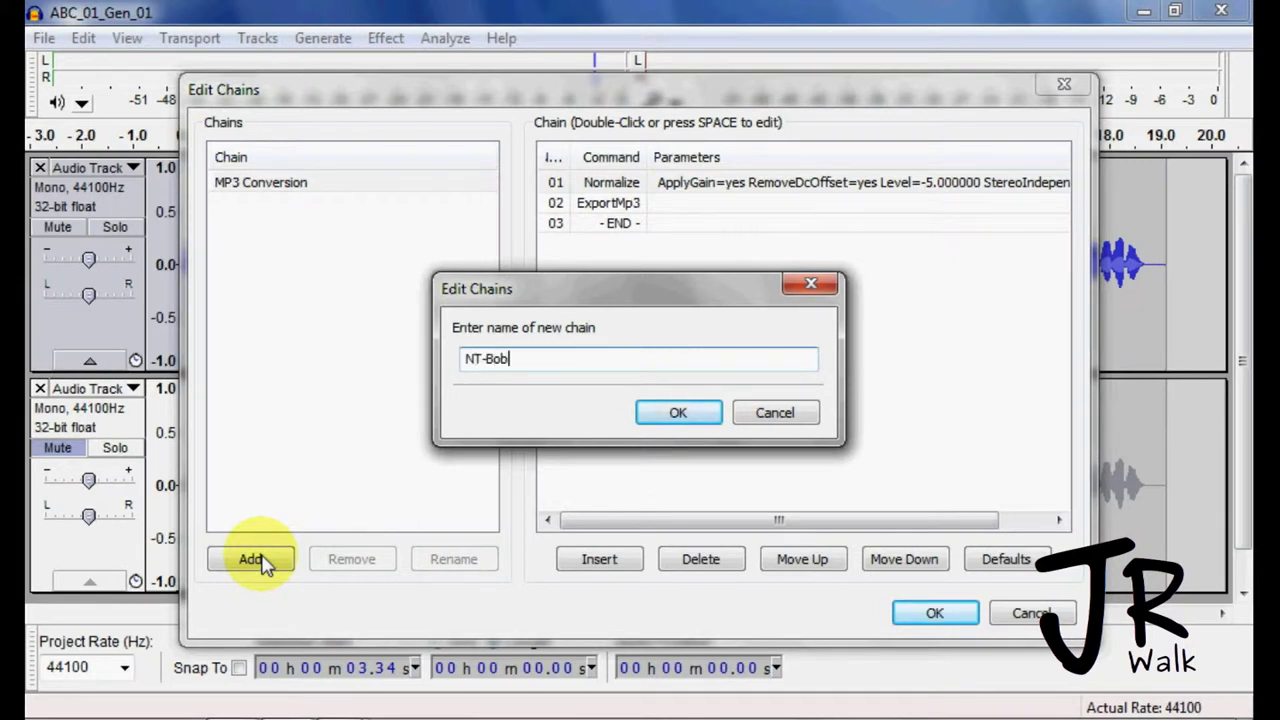
pyautogui.click(679, 416)
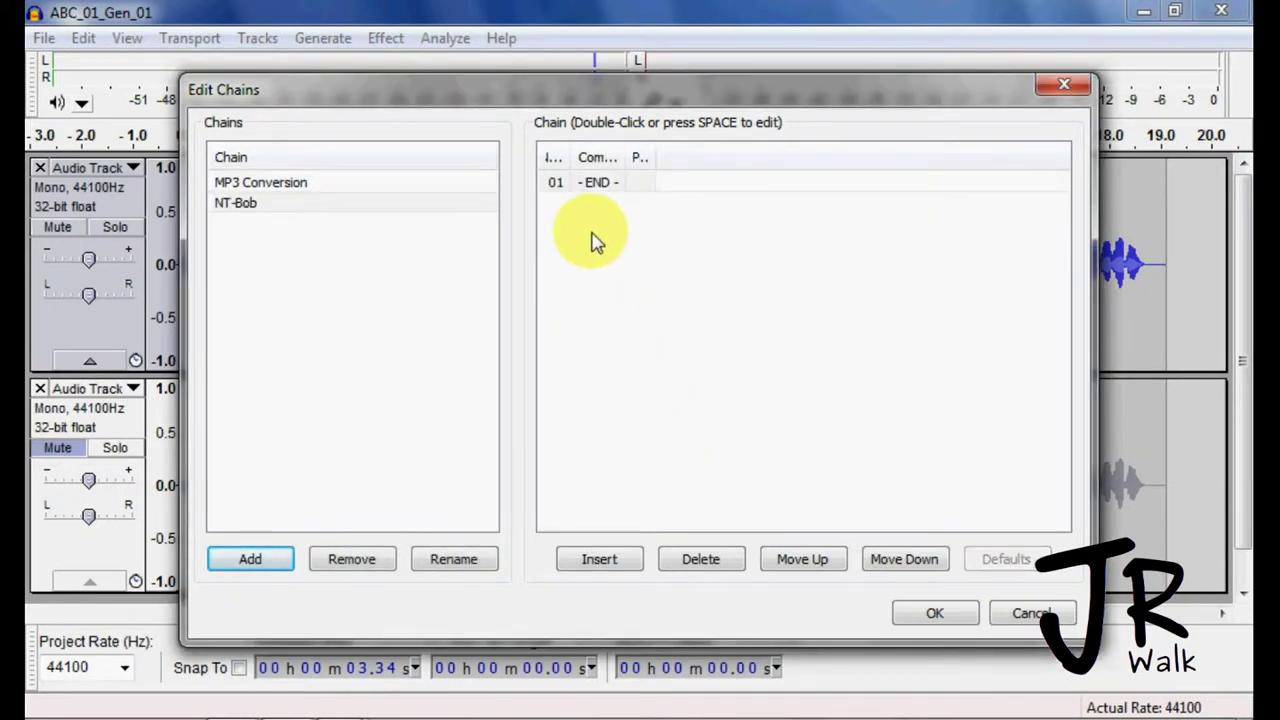
# Insert NoiseRemoval with default parameters as the first command of the NT-Bob chain
pyautogui.click(623, 561)
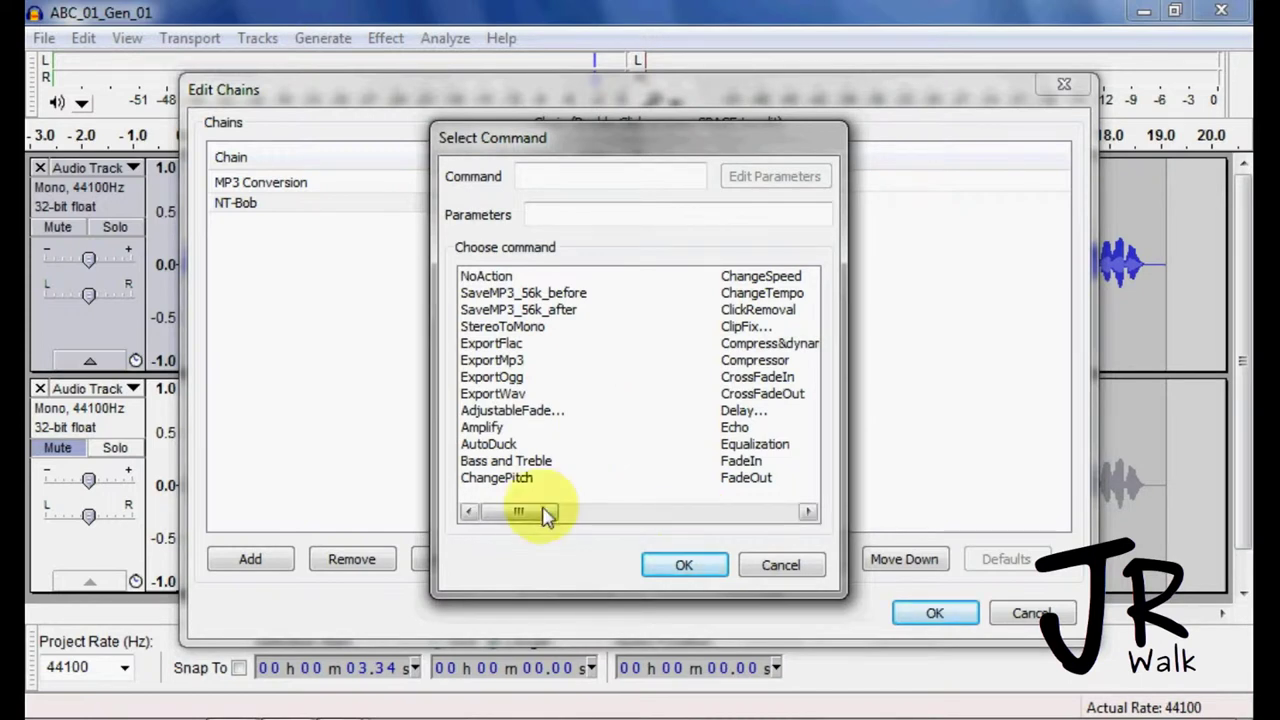
pyautogui.moveTo(541, 514); pyautogui.dragTo(596, 519)
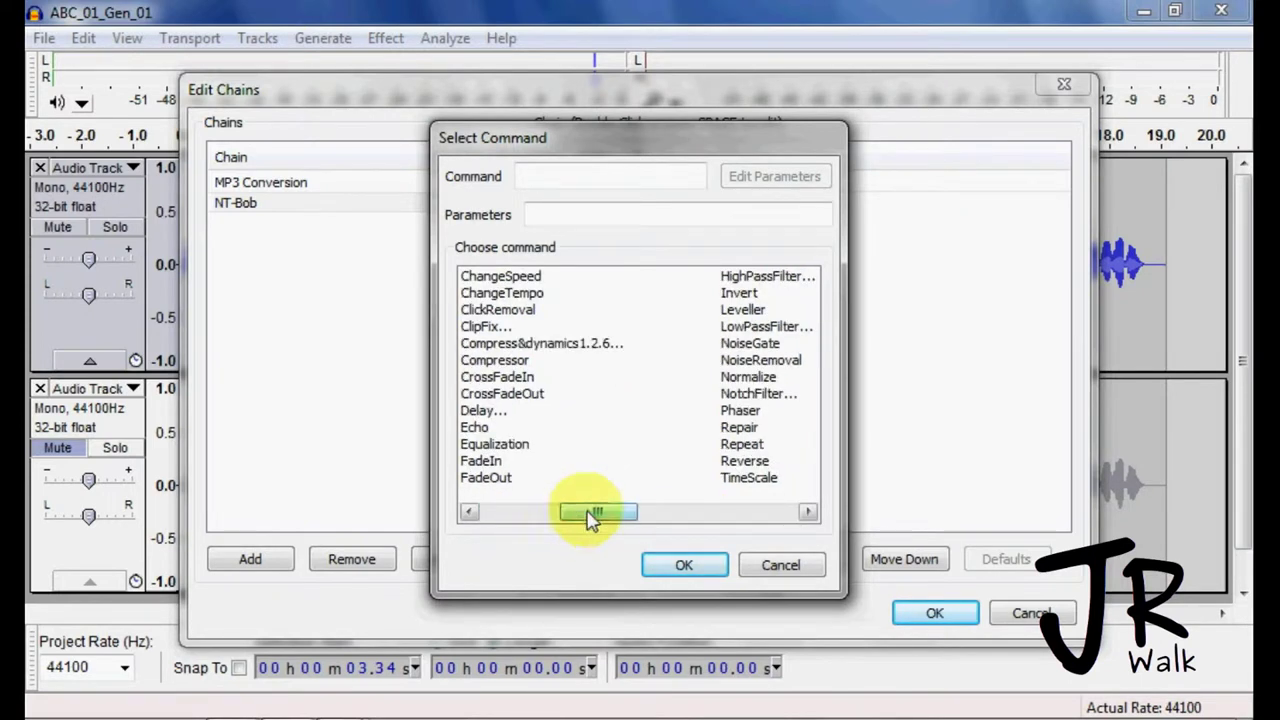
pyautogui.click(762, 360)
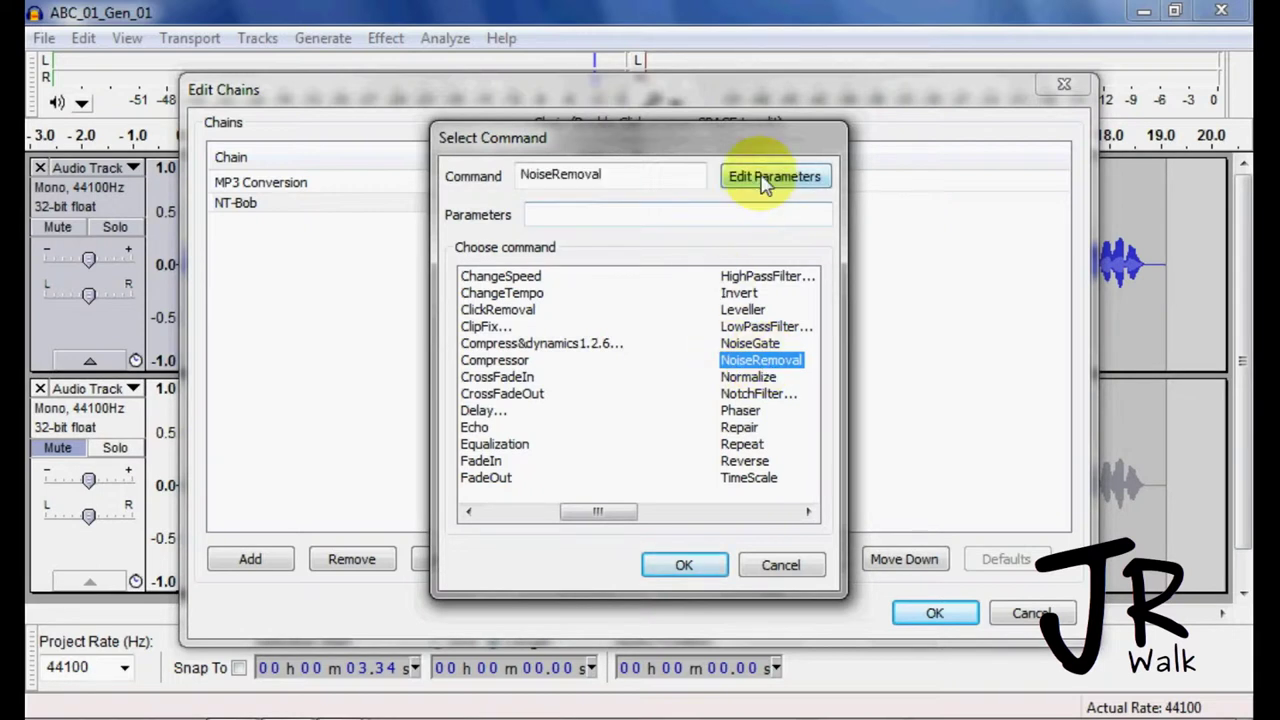
pyautogui.click(765, 180)
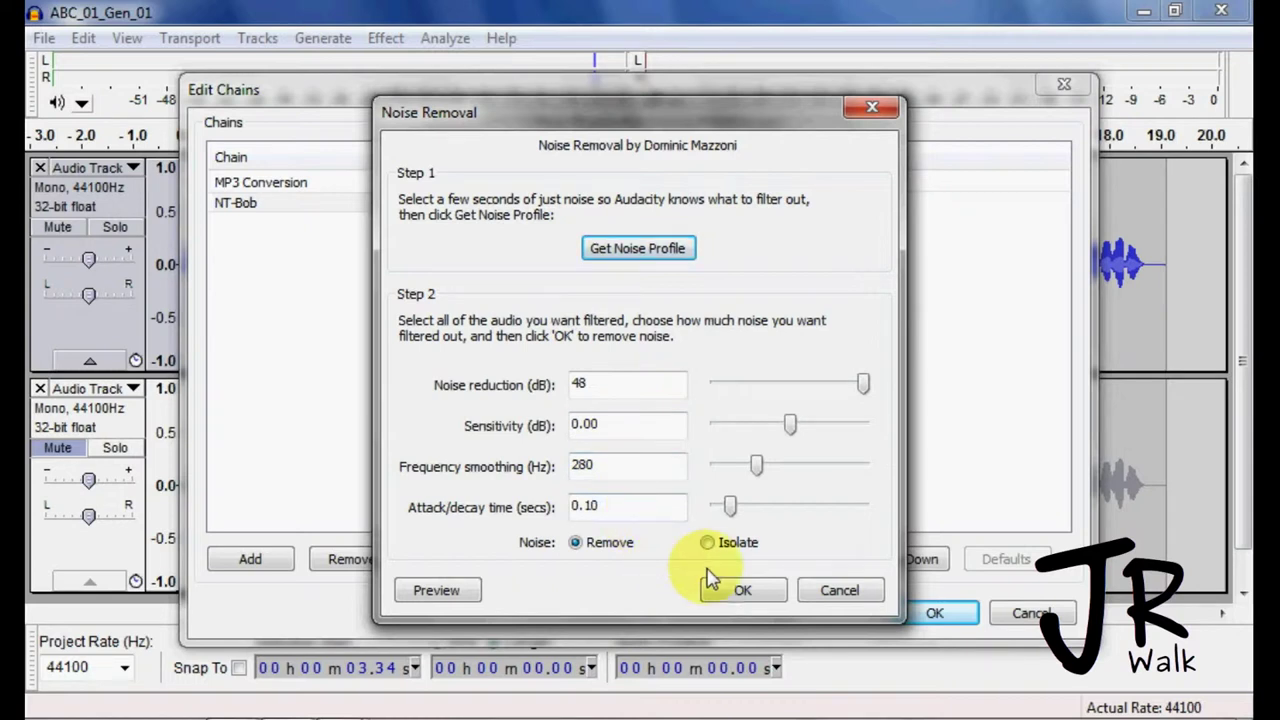
pyautogui.click(738, 592)
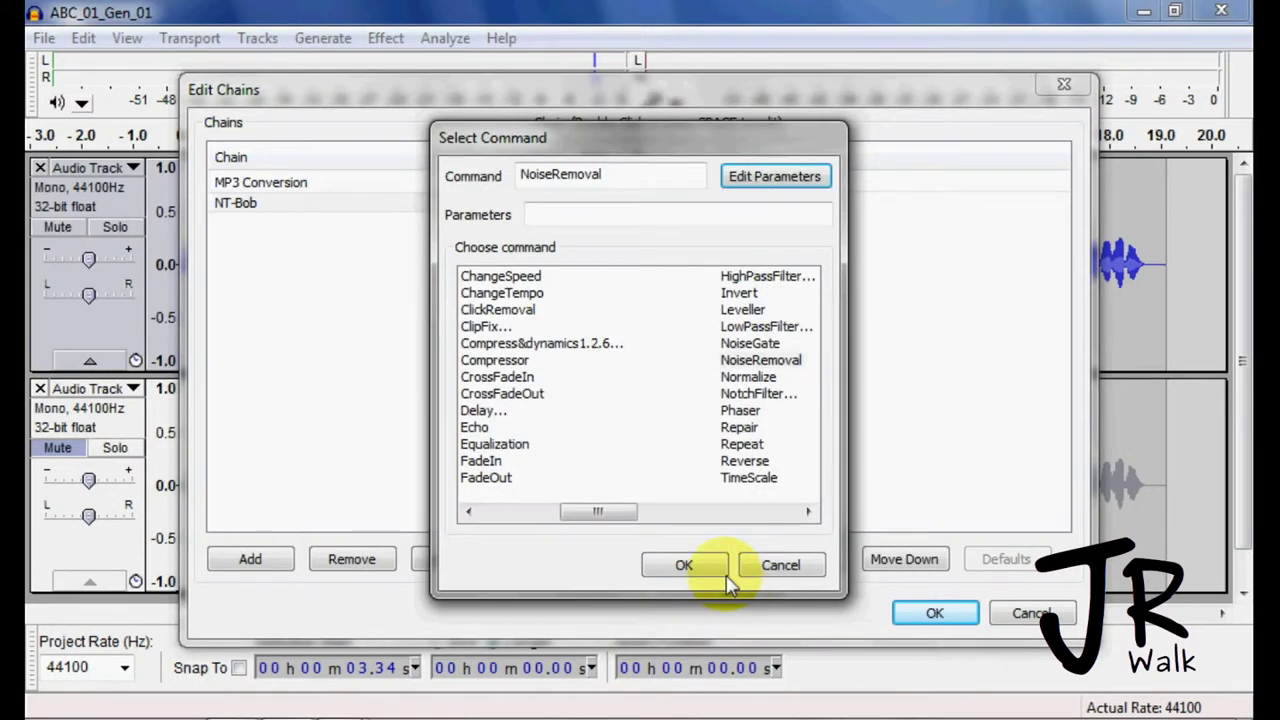
pyautogui.click(693, 566)
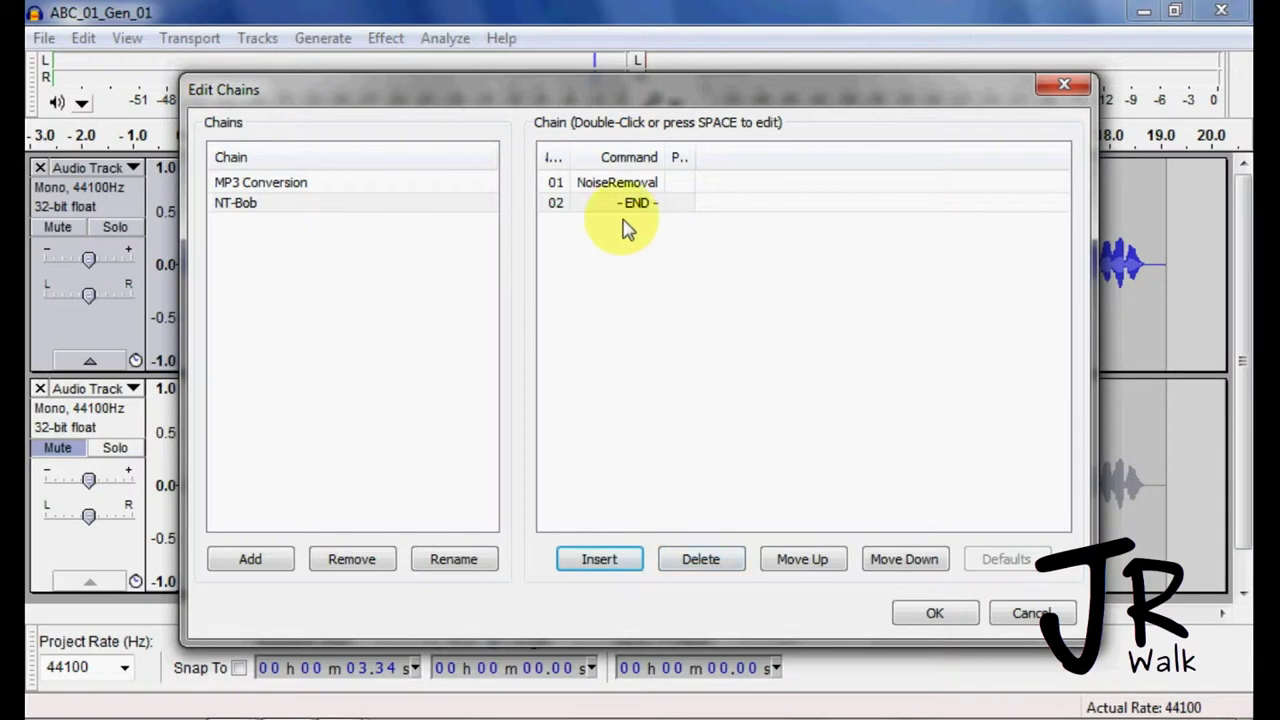
# Insert Normalize with a -3.0 dB level as the chain's second command
pyautogui.click(588, 564)
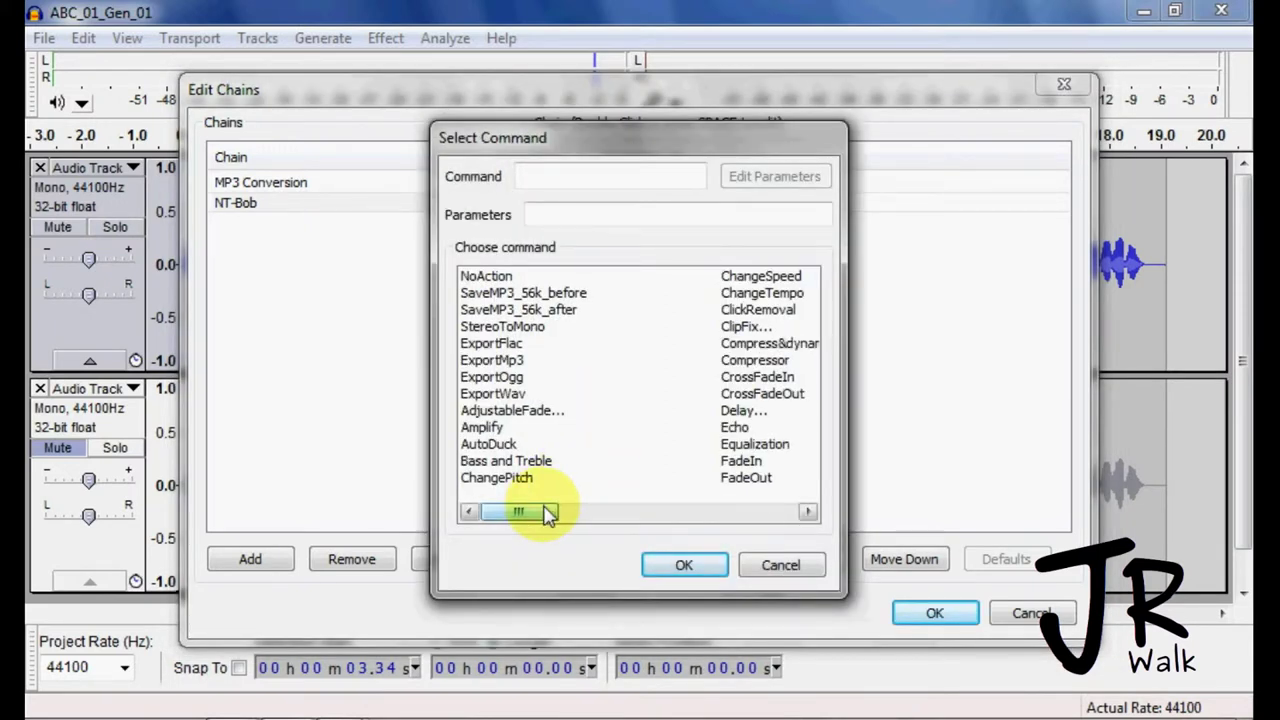
pyautogui.moveTo(548, 512); pyautogui.dragTo(628, 520)
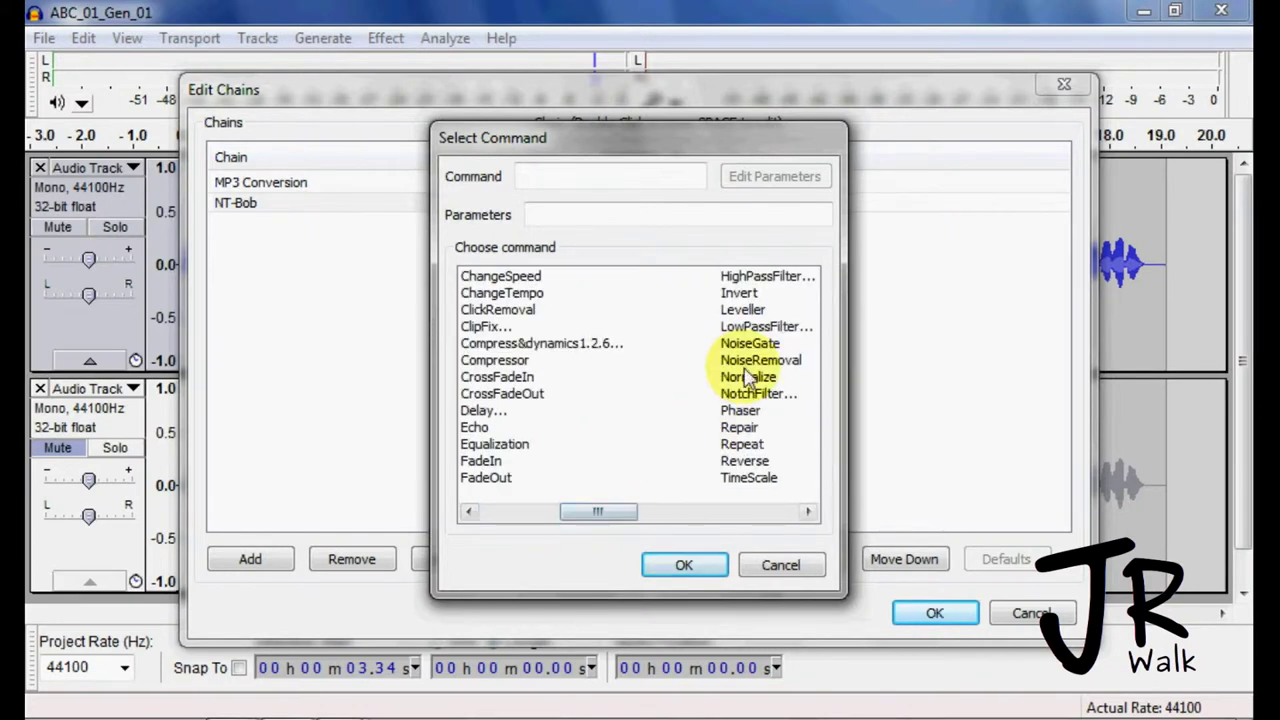
pyautogui.click(748, 377)
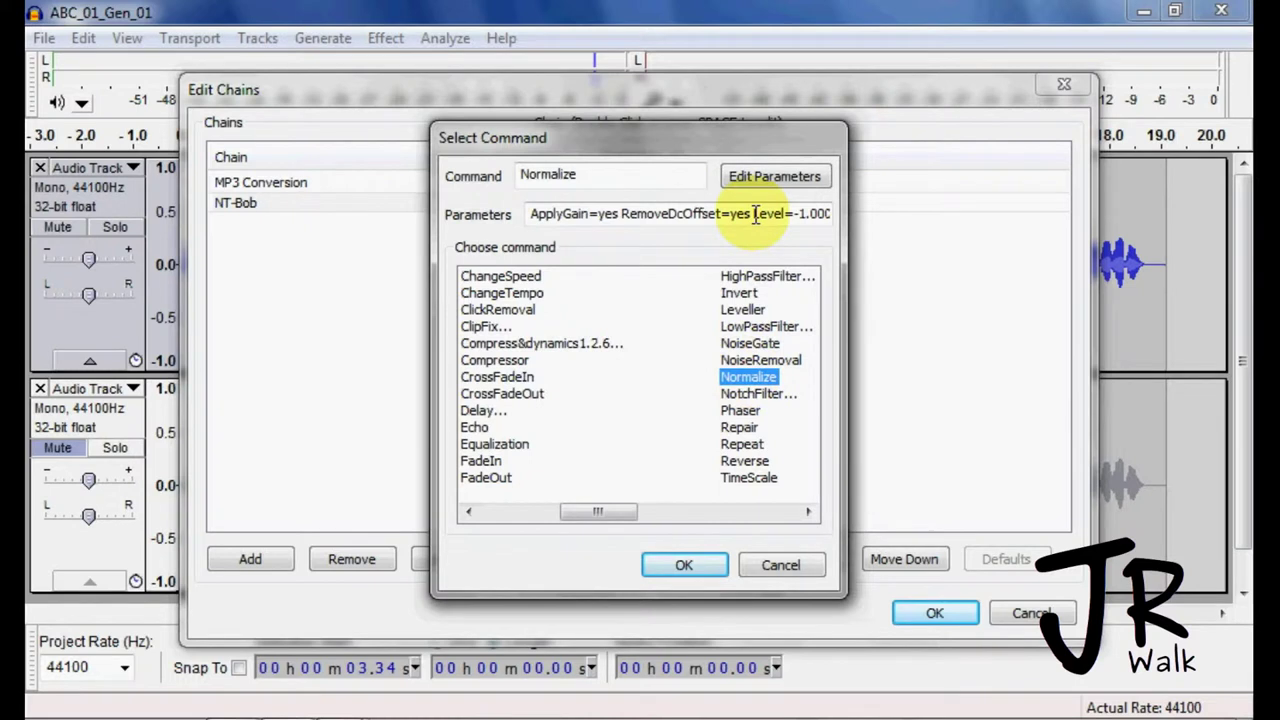
pyautogui.click(770, 176)
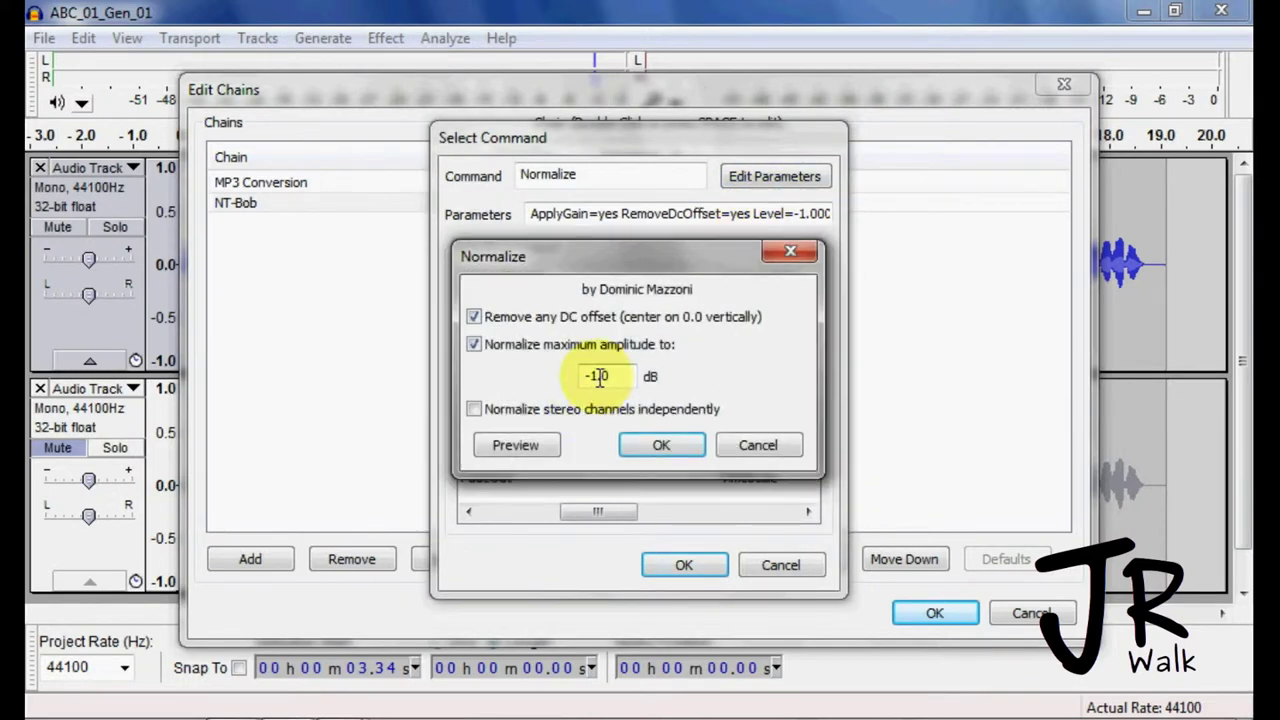
pyautogui.write('3')
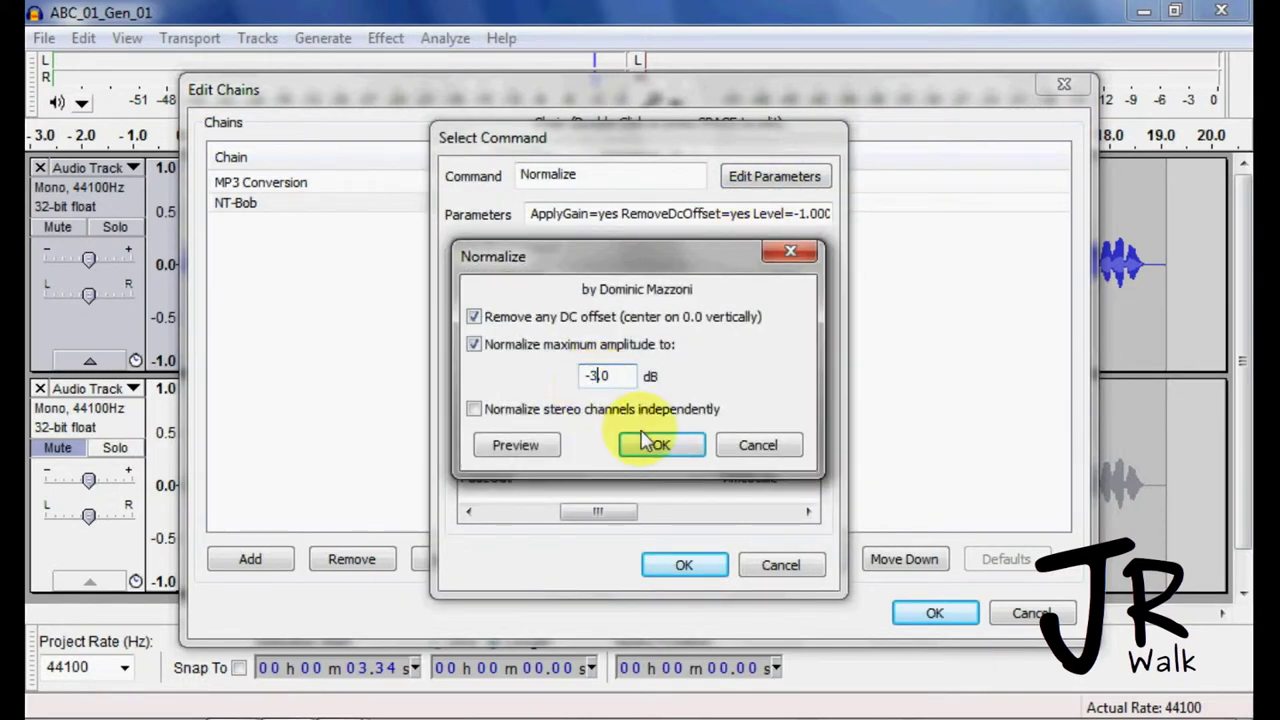
pyautogui.click(660, 445)
pyautogui.click(690, 566)
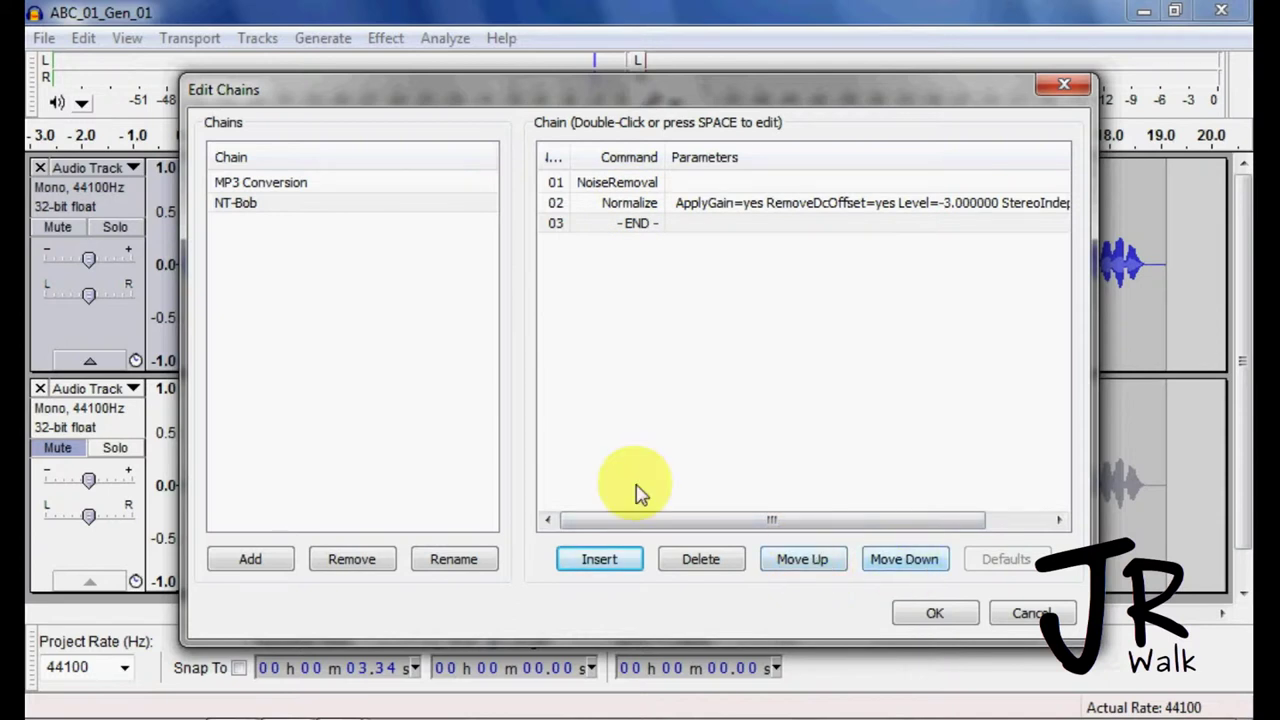
# Set up an Equalization command using the Treble Boost curve for the chain
pyautogui.click(600, 560)
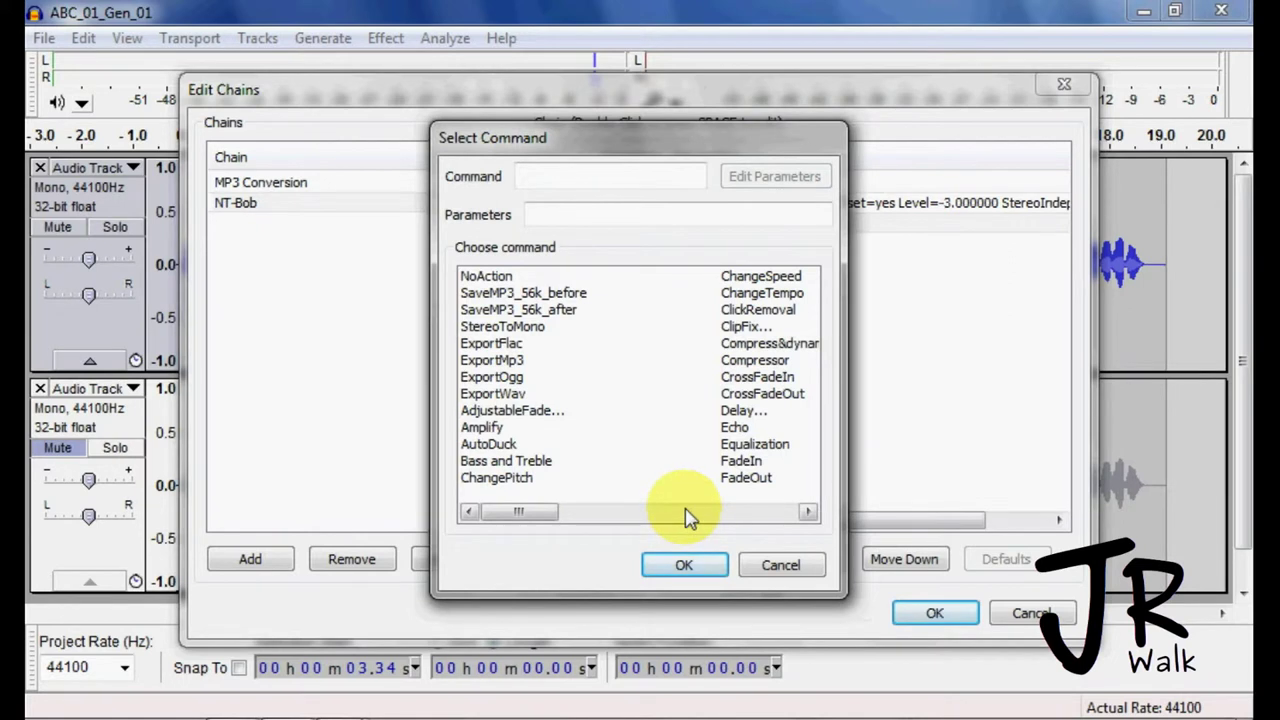
pyautogui.click(754, 447)
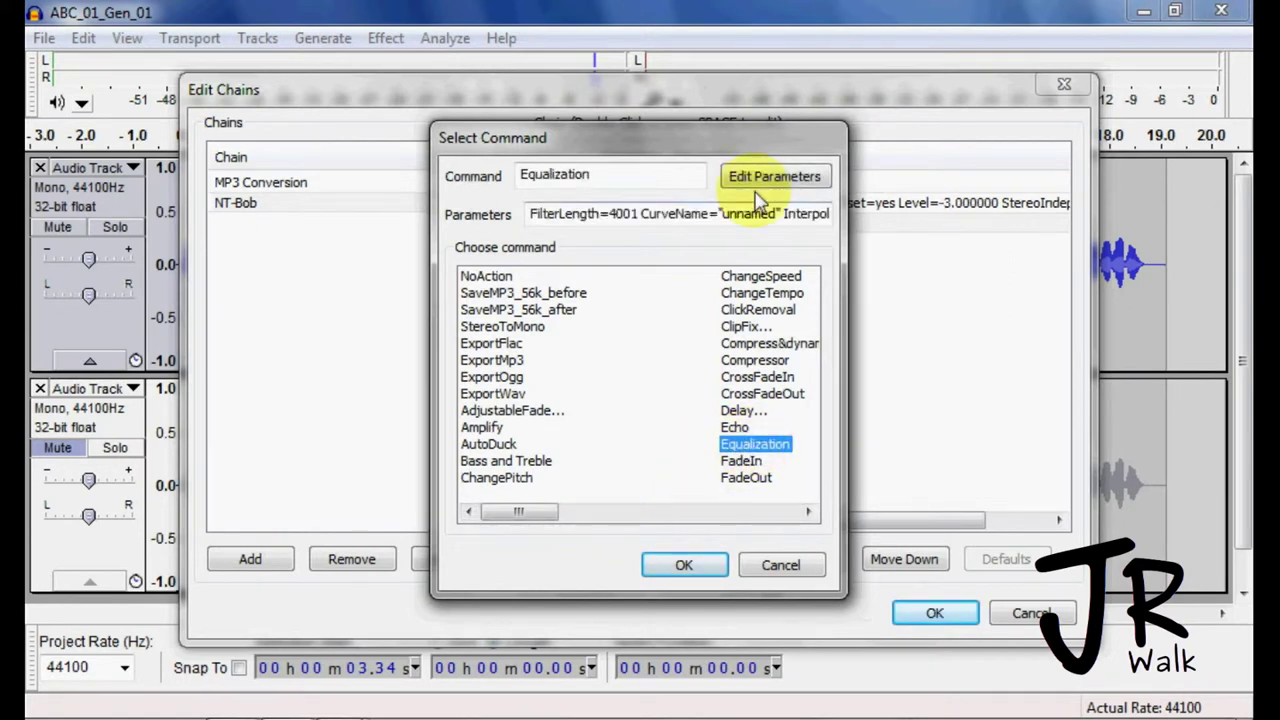
pyautogui.click(758, 178)
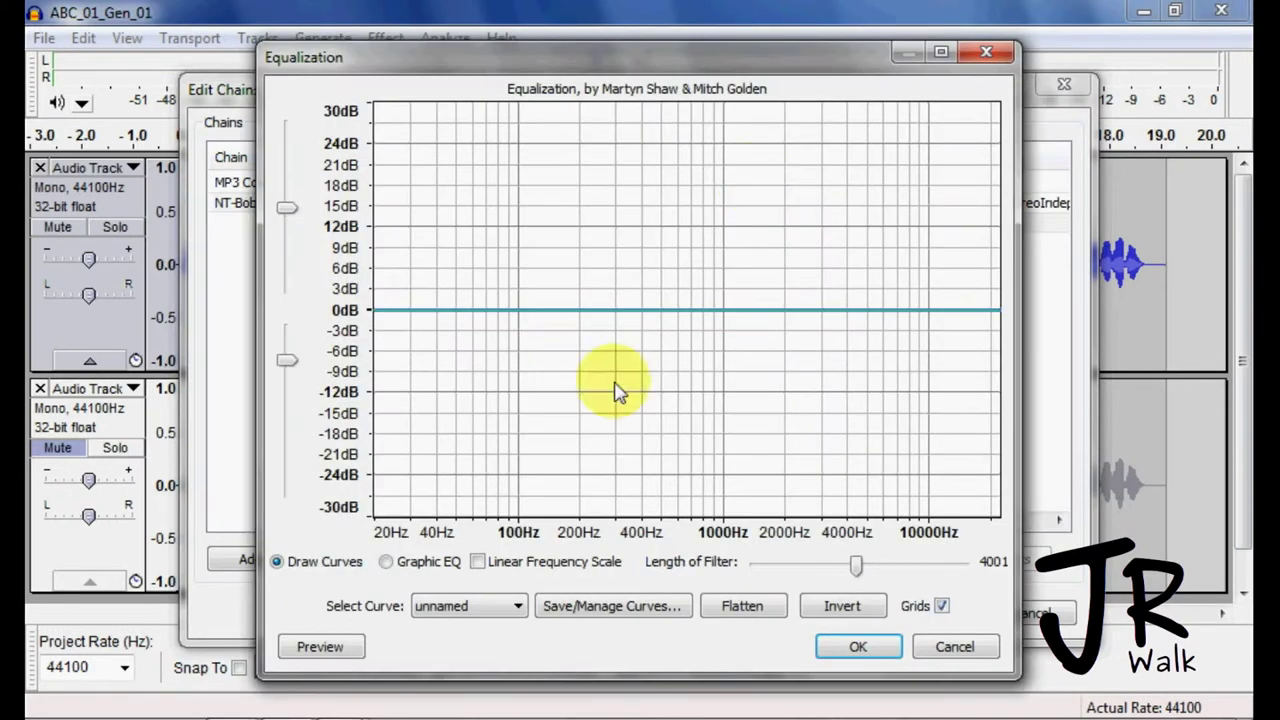
pyautogui.click(517, 607)
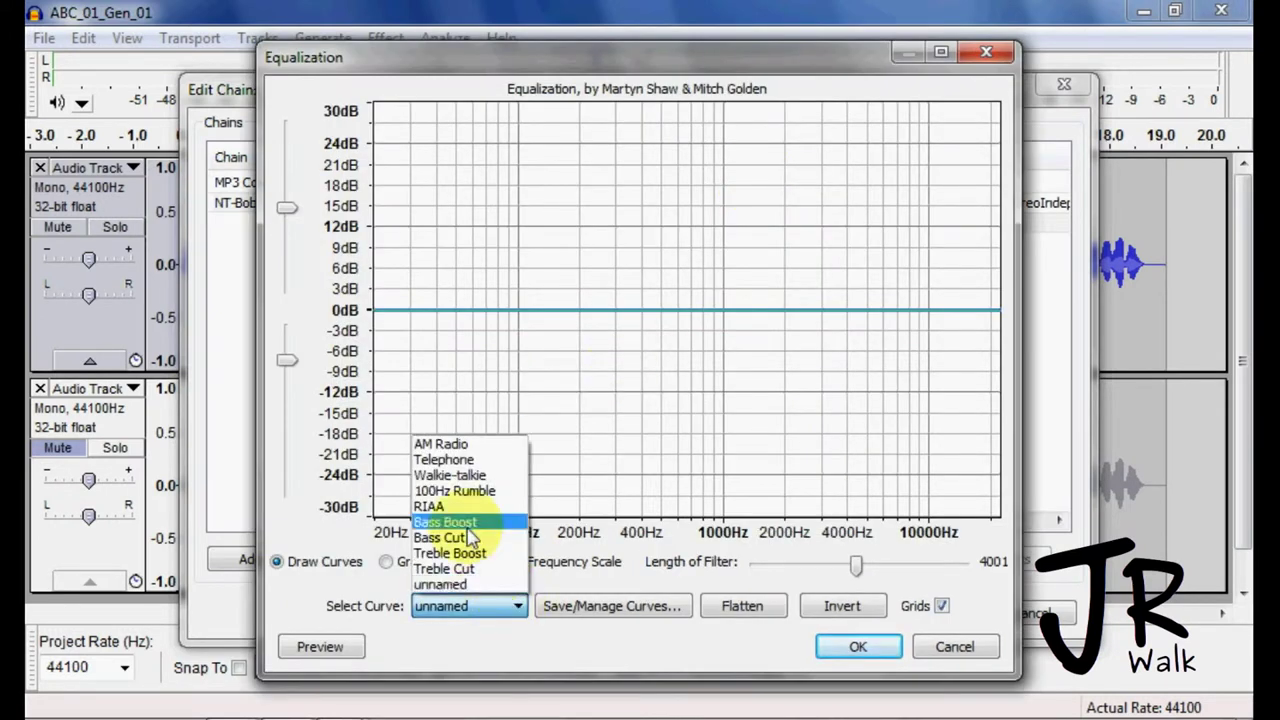
pyautogui.click(462, 553)
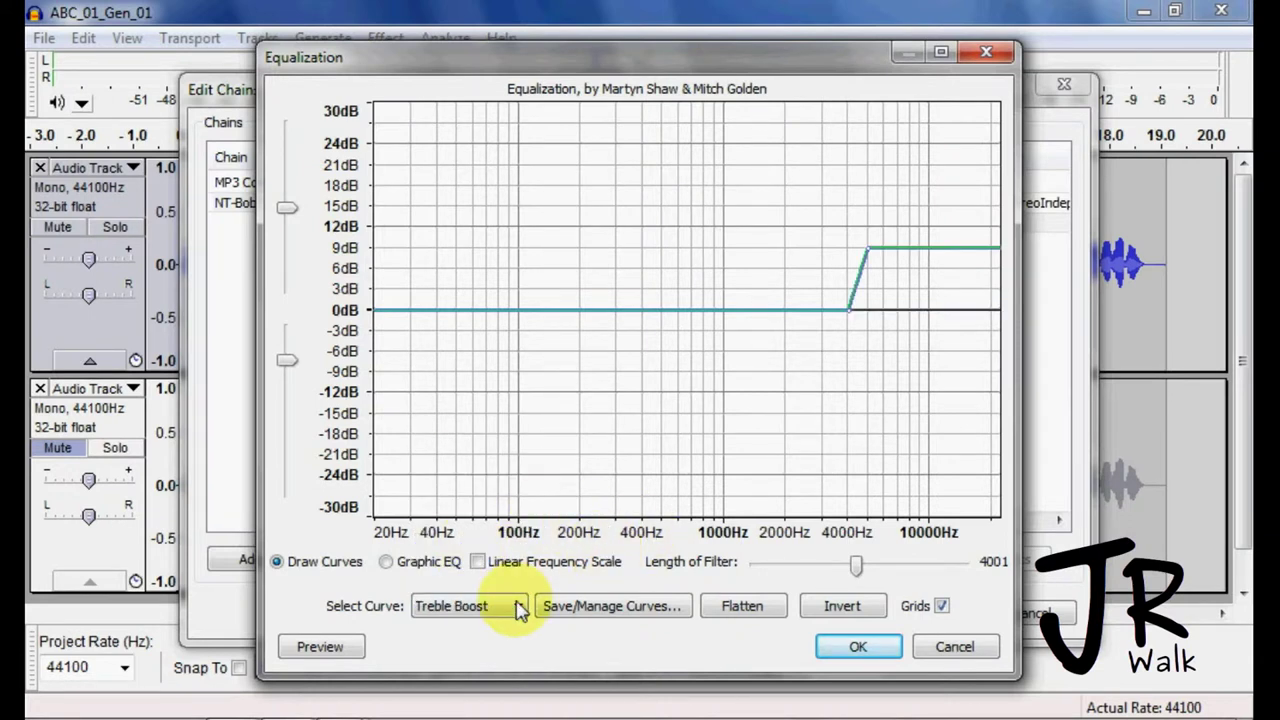
pyautogui.click(856, 648)
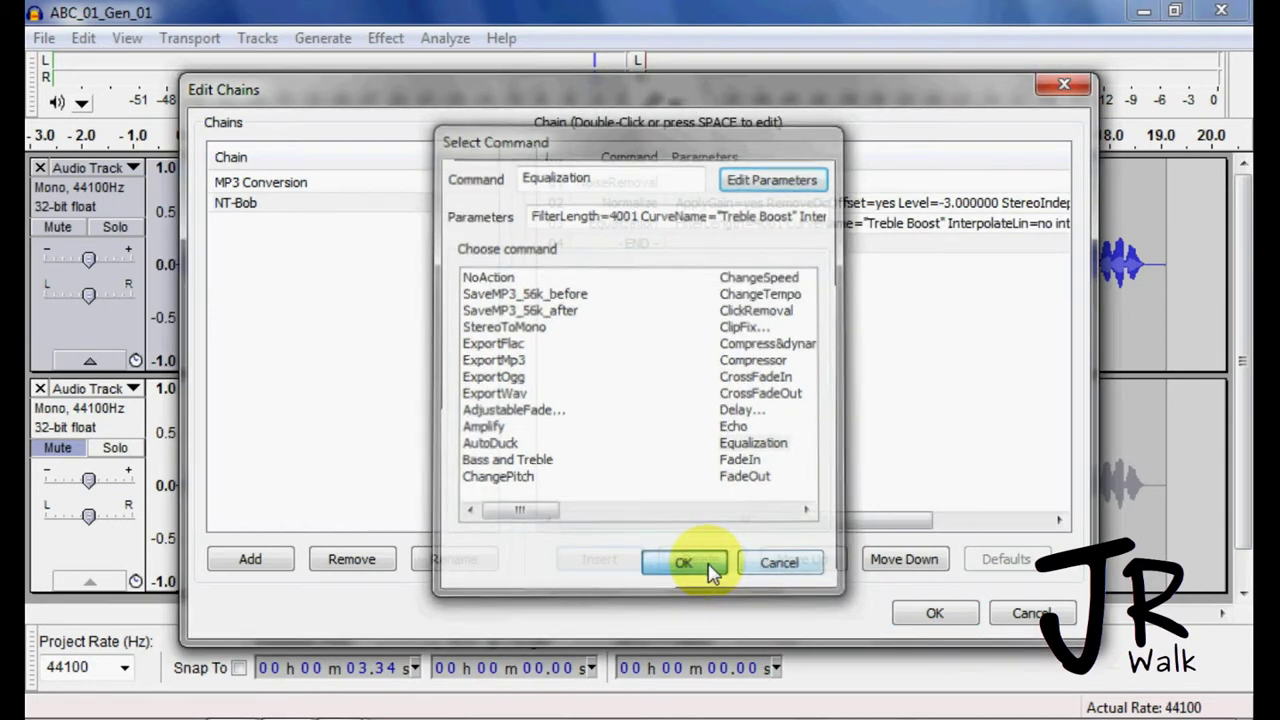
# Add the Equalization, then insert Leveller (-70 dB threshold, 2 passes) as step 04
pyautogui.click(700, 566)
pyautogui.click(599, 563)
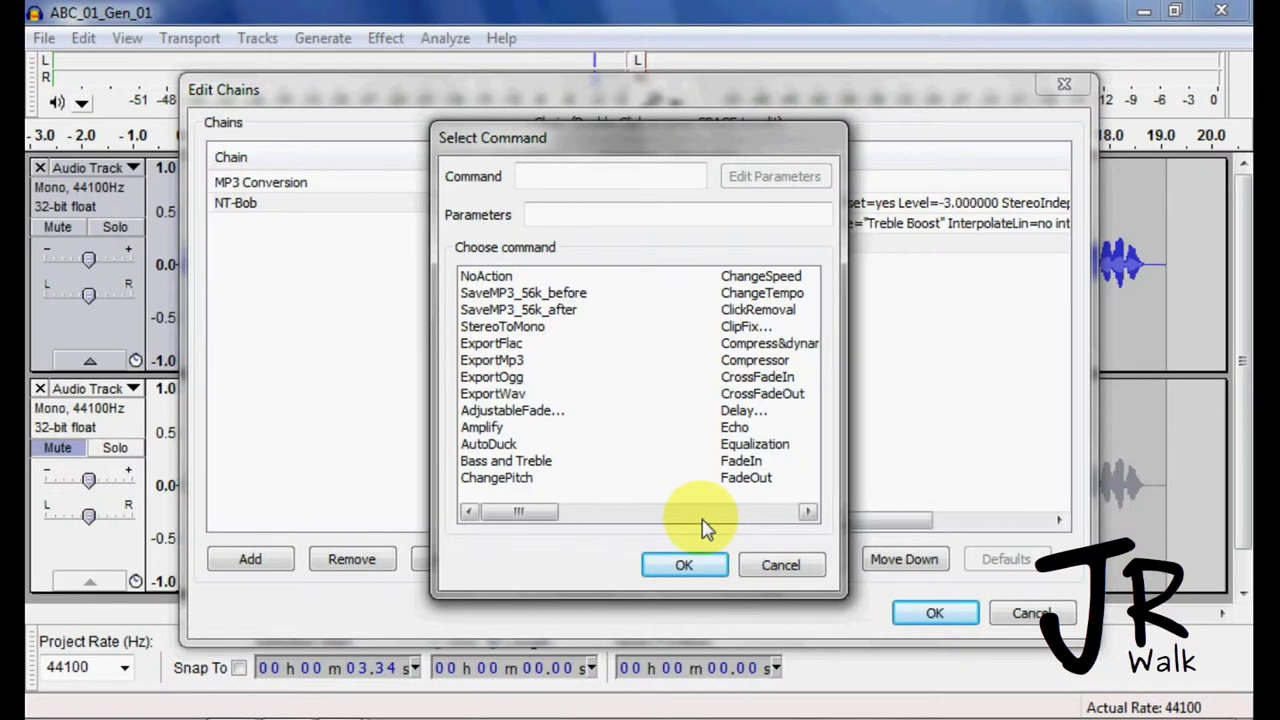
pyautogui.click(703, 514)
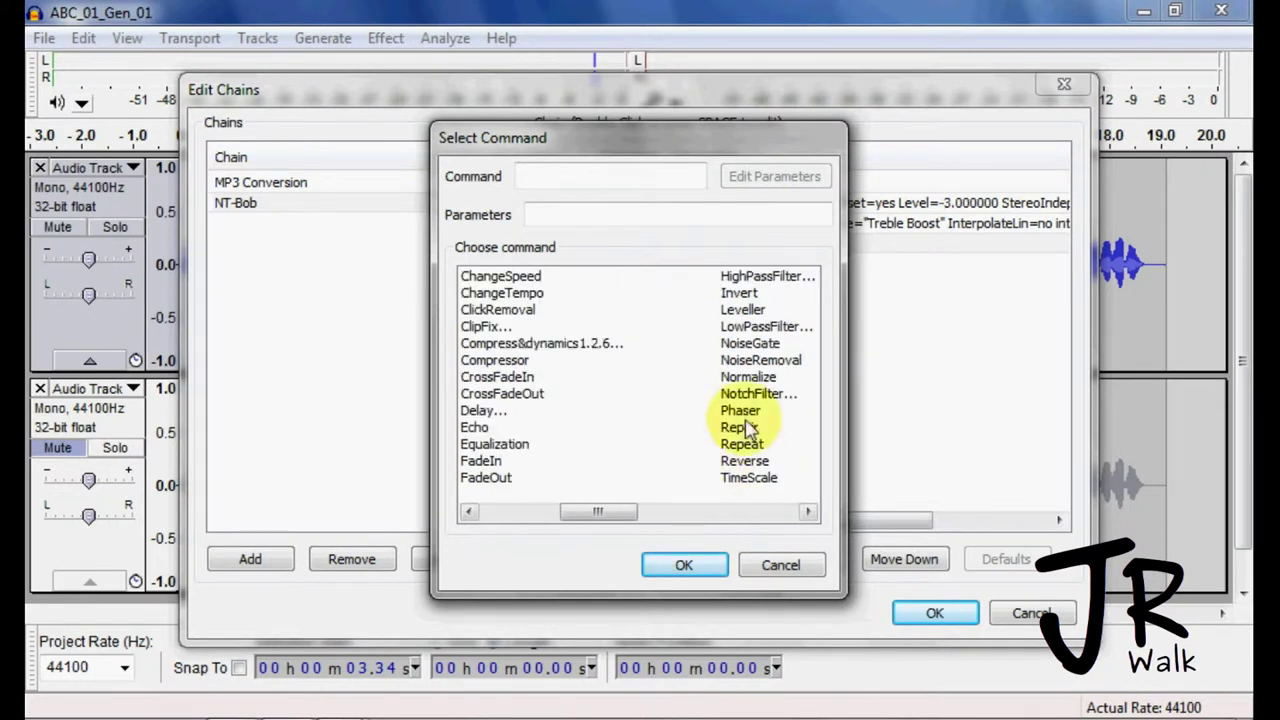
pyautogui.click(745, 312)
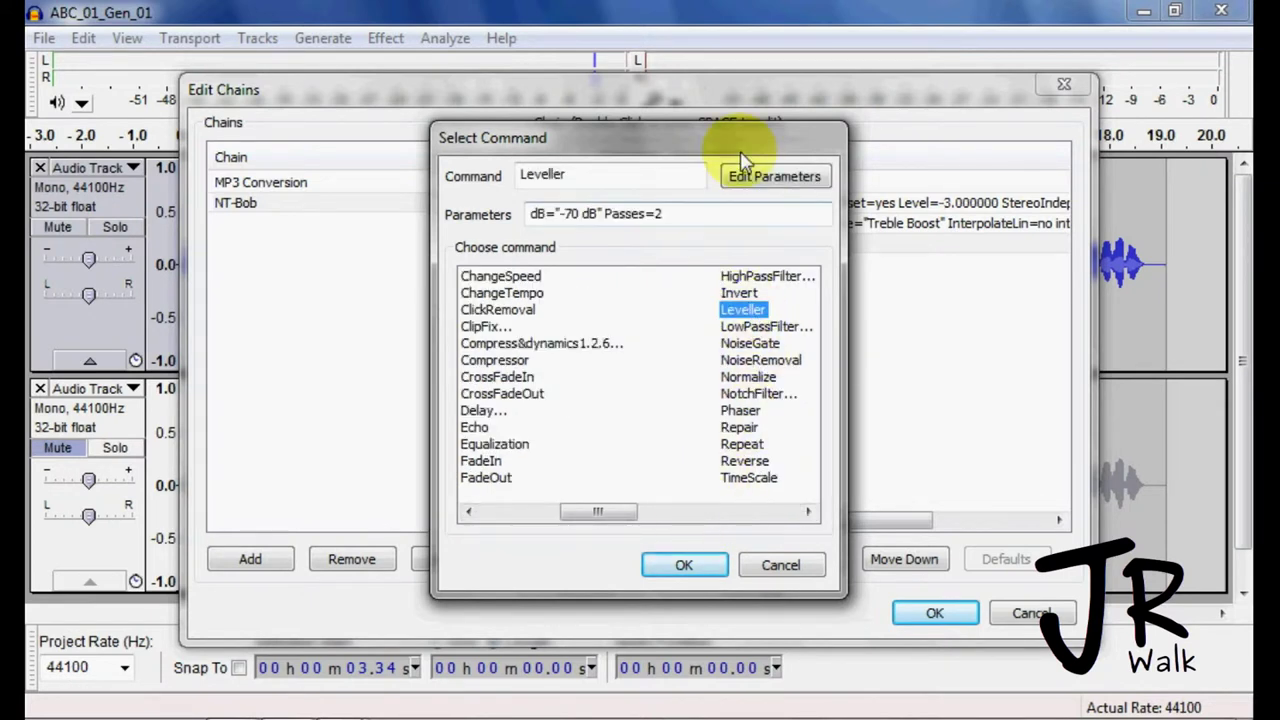
pyautogui.click(750, 176)
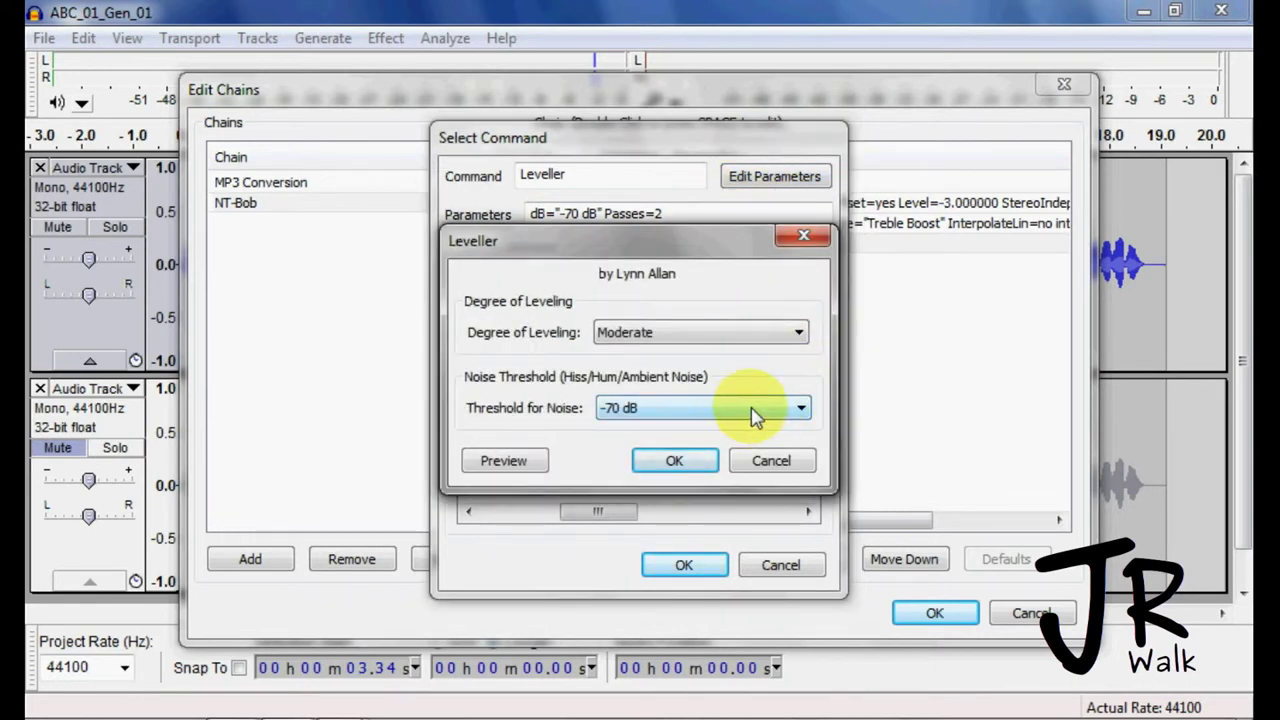
pyautogui.click(693, 461)
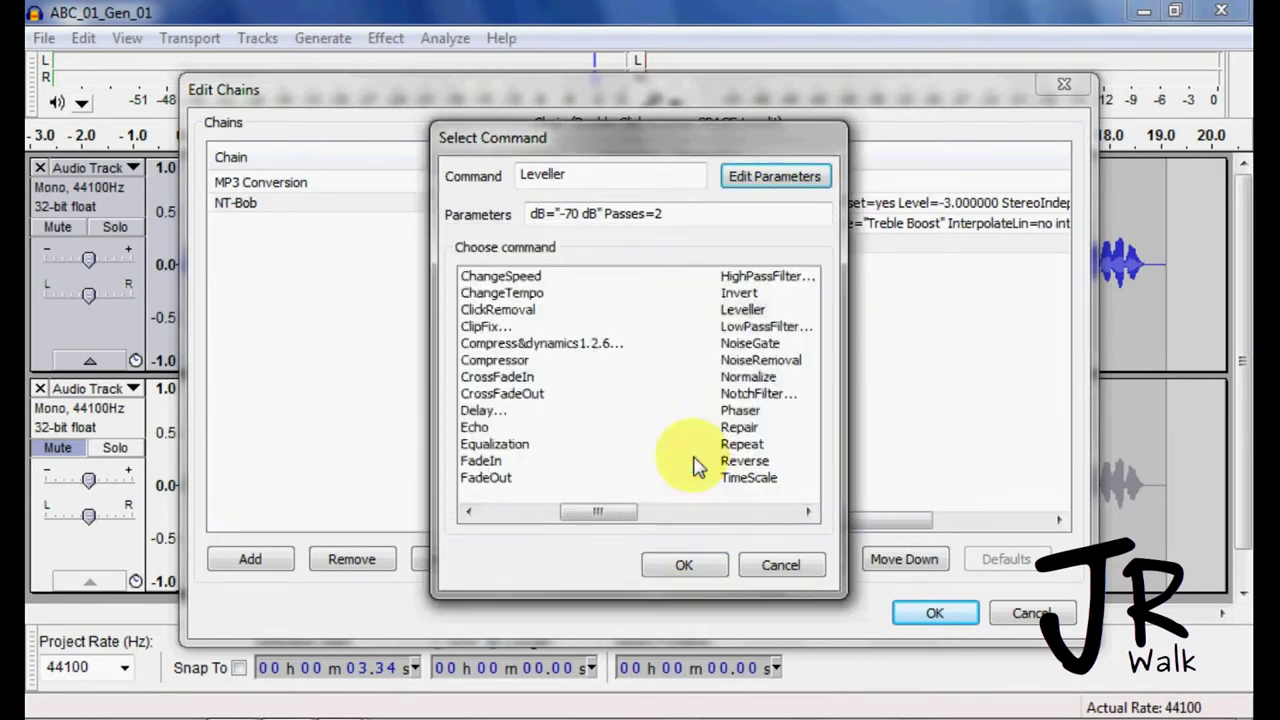
pyautogui.click(685, 565)
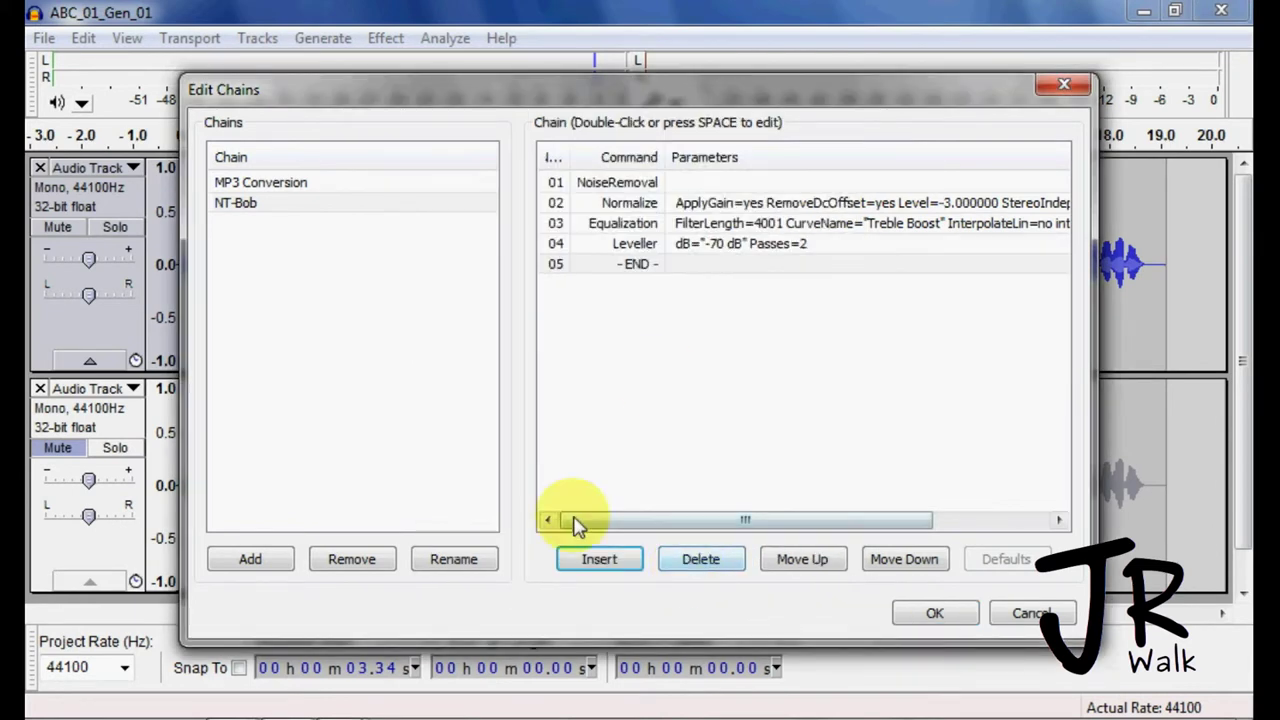
# Append Normalize at -1.0 dB as the fifth command and save the NT-Bob chain
pyautogui.click(591, 561)
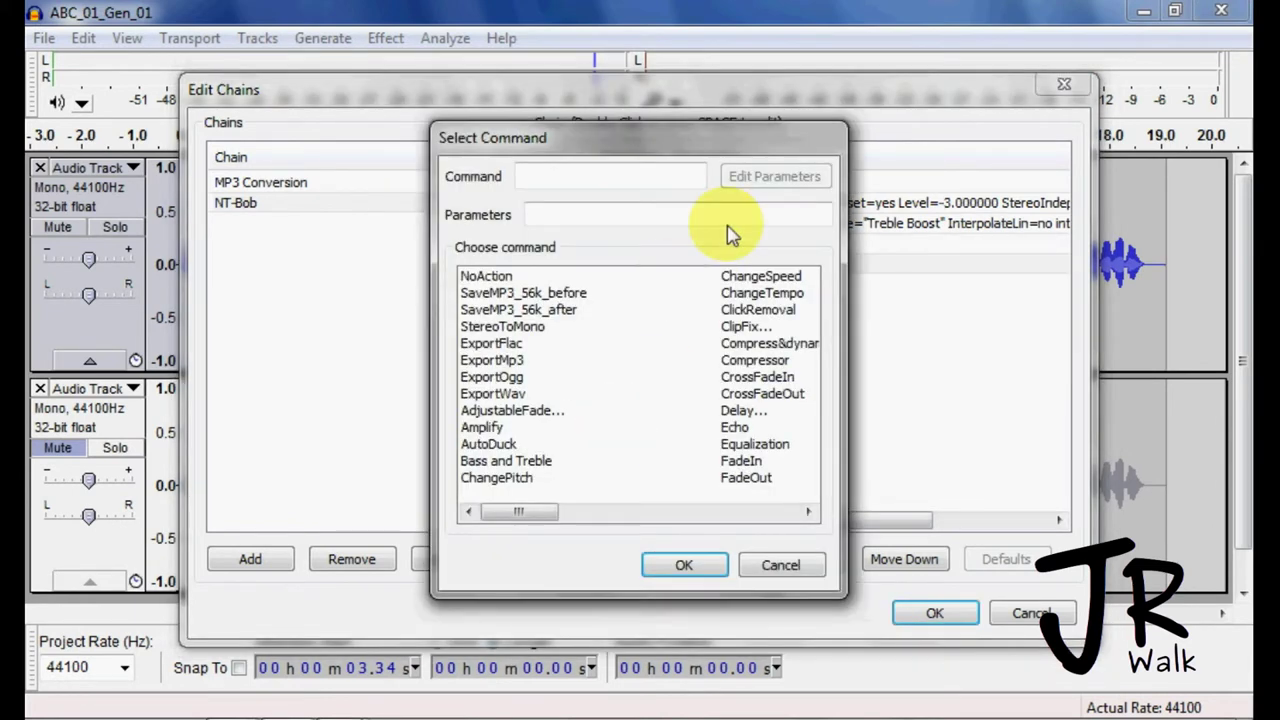
pyautogui.click(737, 516)
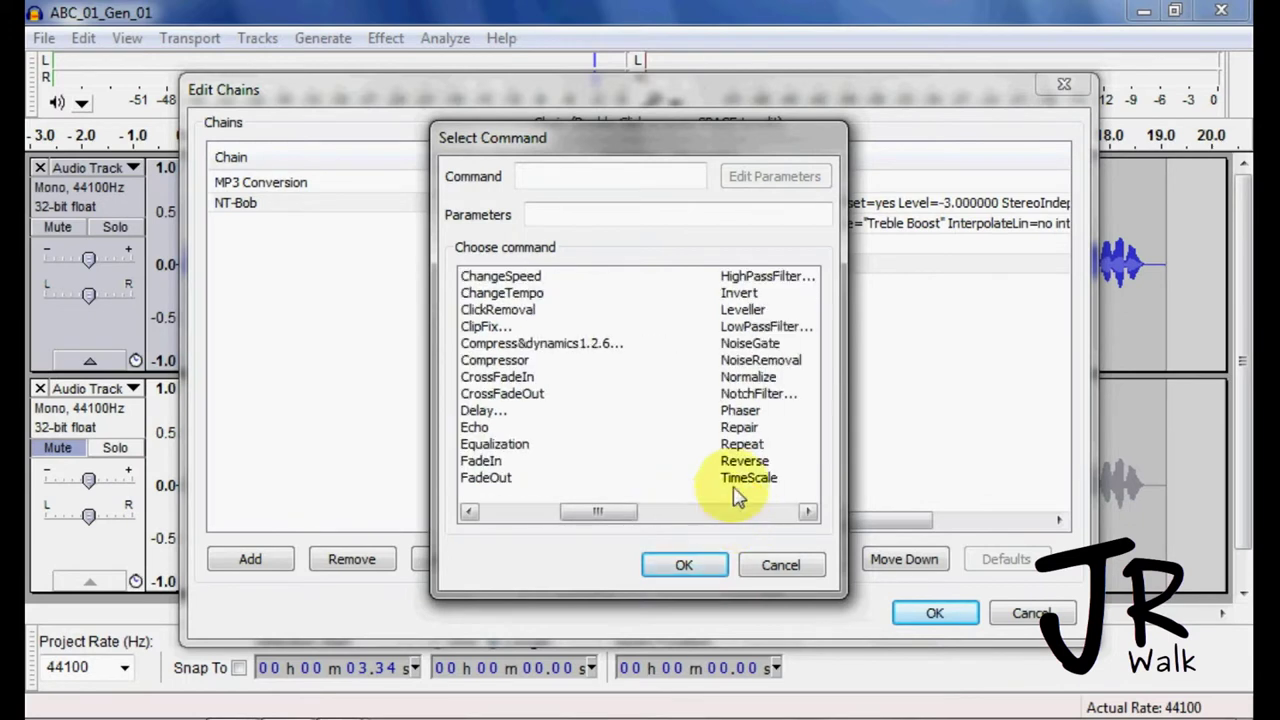
pyautogui.click(748, 377)
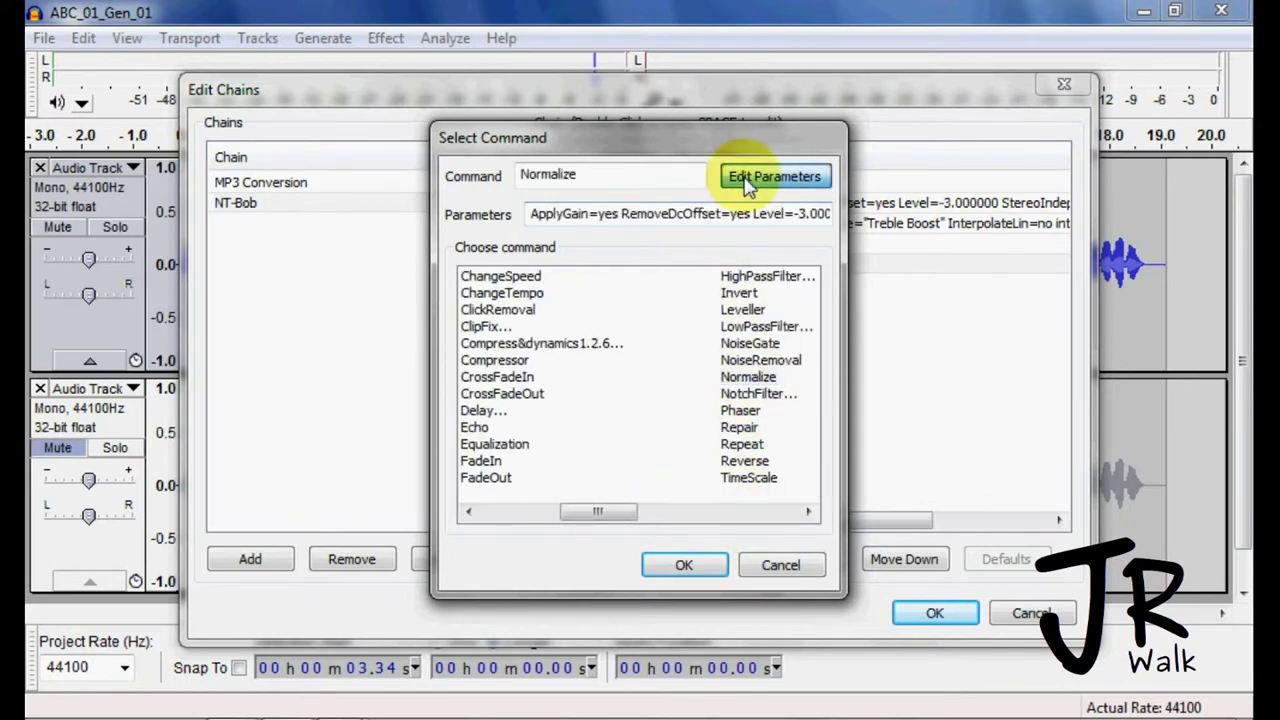
pyautogui.click(742, 176)
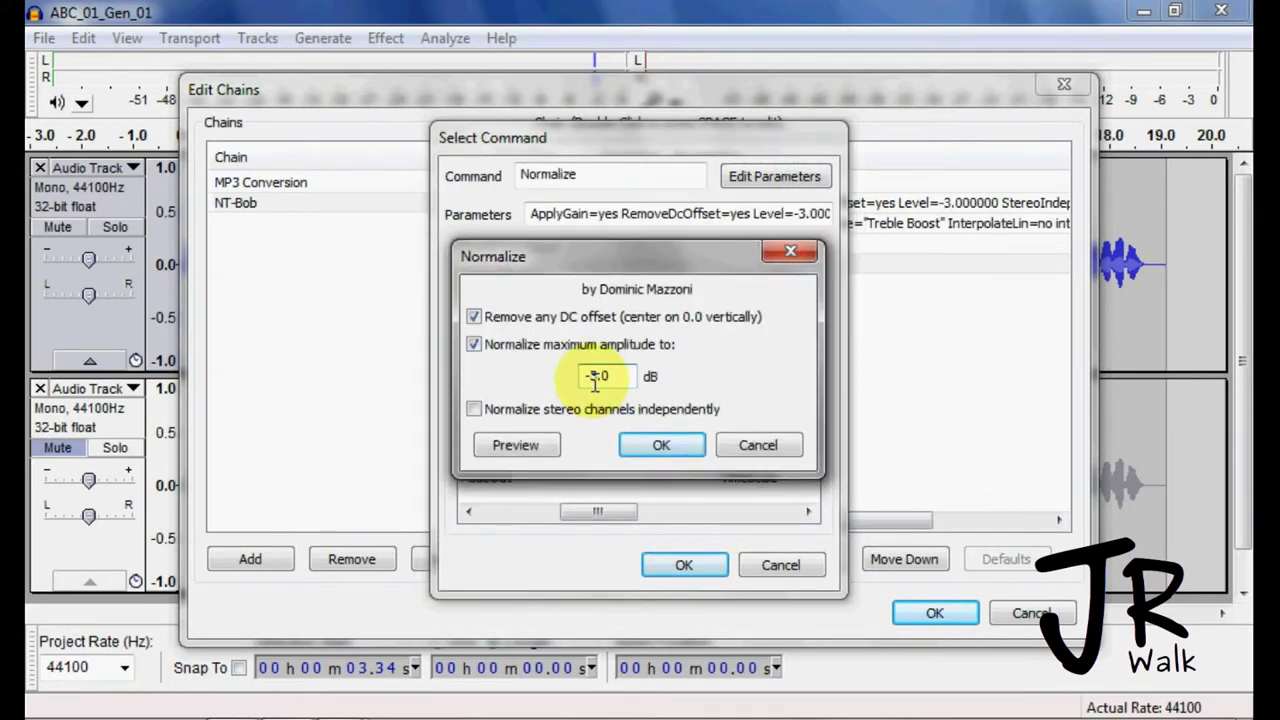
pyautogui.write('1')
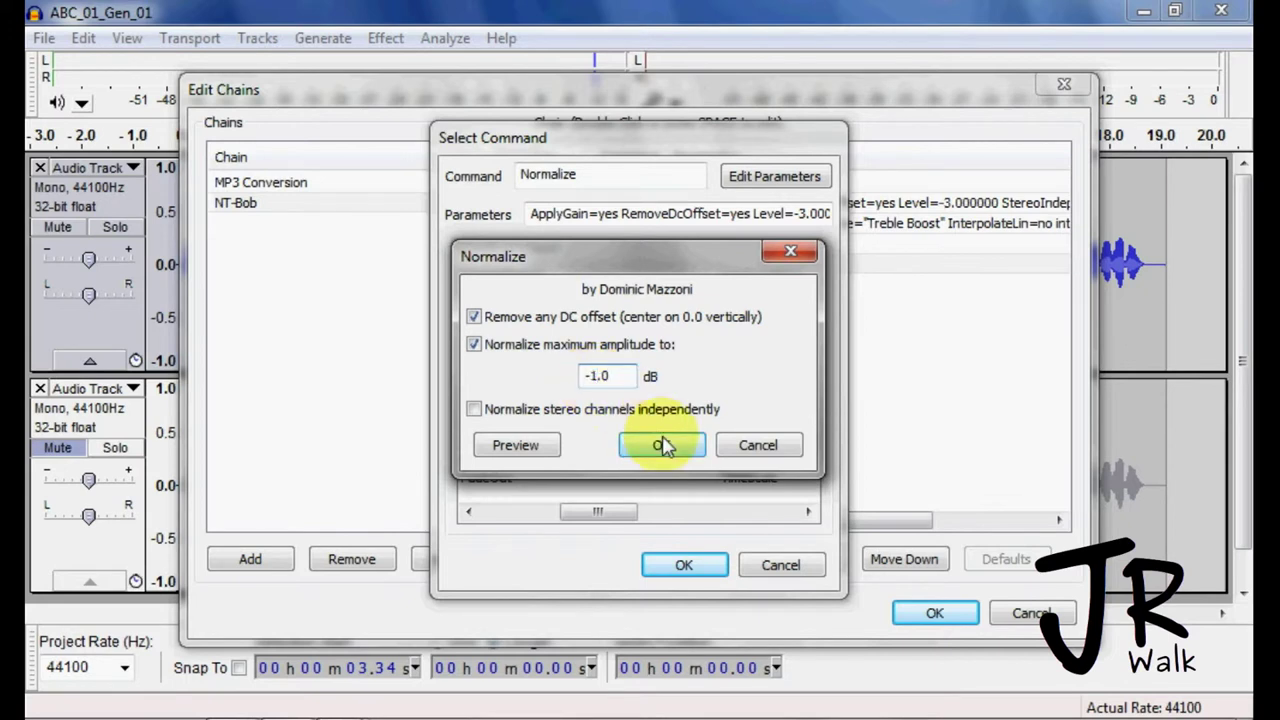
pyautogui.click(663, 447)
pyautogui.click(686, 564)
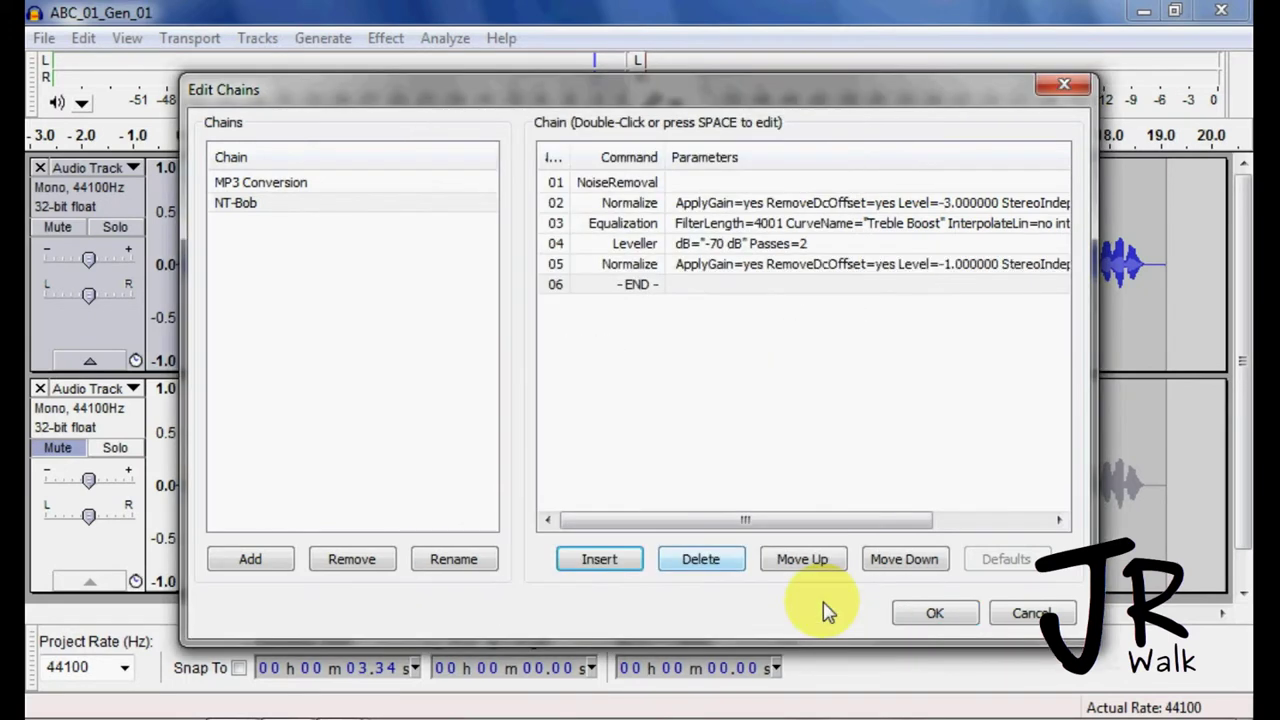
pyautogui.click(933, 614)
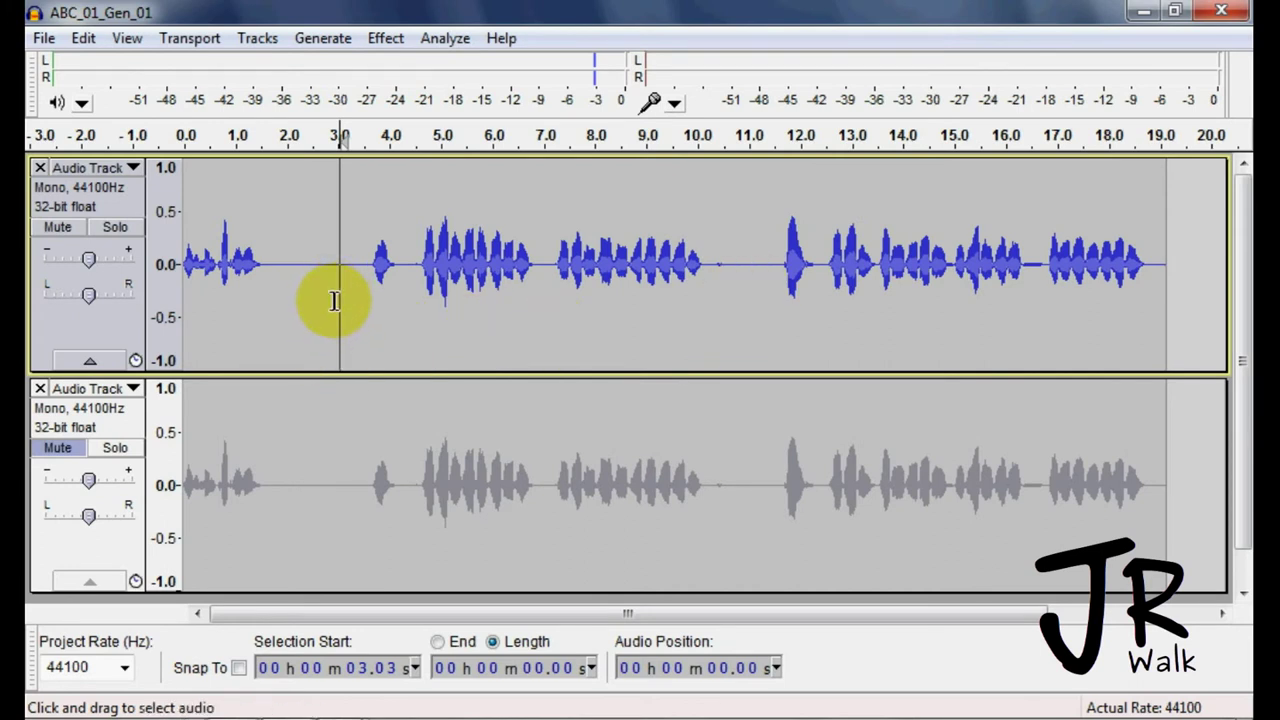
# Capture a noise profile from the quiet gap at 1.84–2.94 s, then deselect
pyautogui.moveTo(335, 300); pyautogui.dragTo(281, 318)
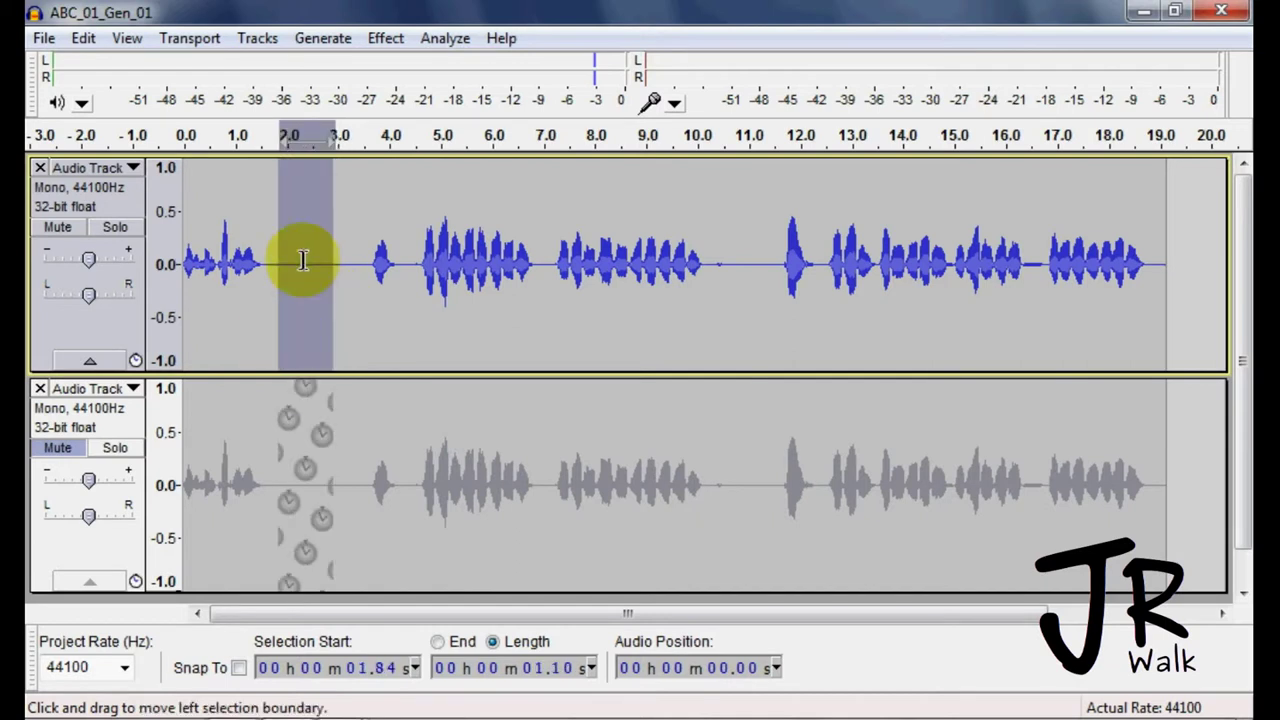
pyautogui.click(386, 40)
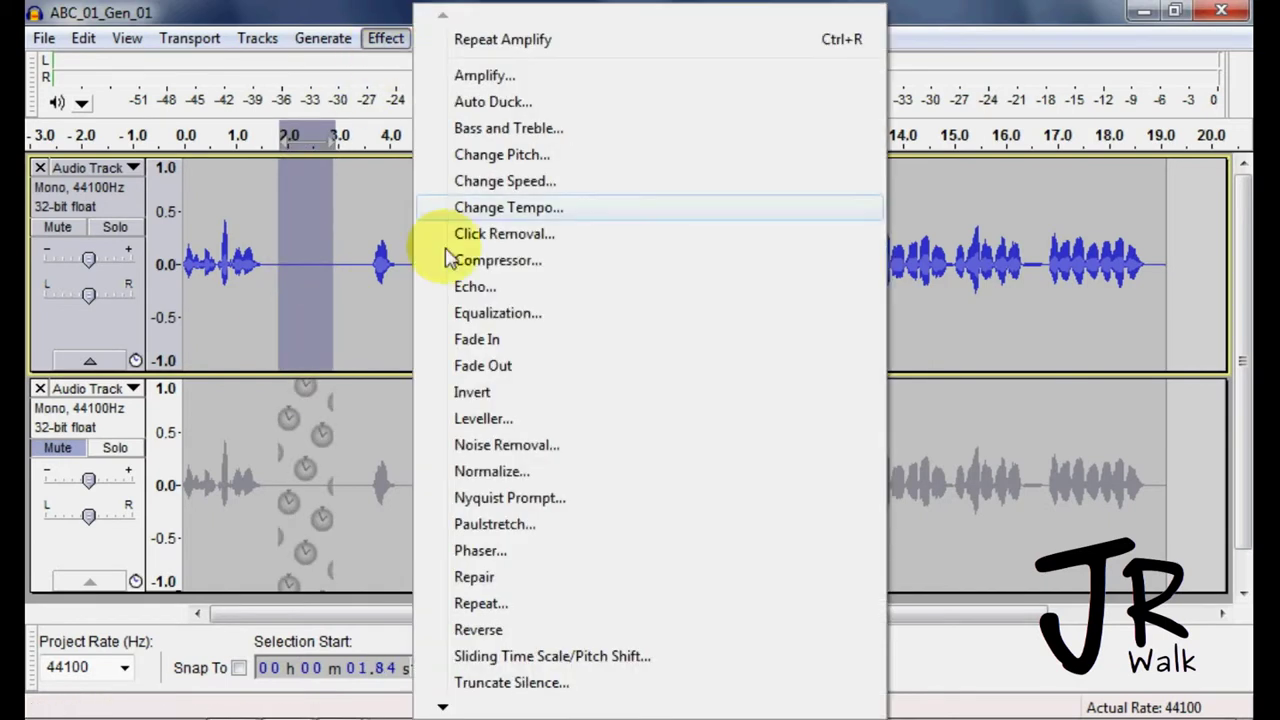
pyautogui.click(512, 450)
pyautogui.click(622, 250)
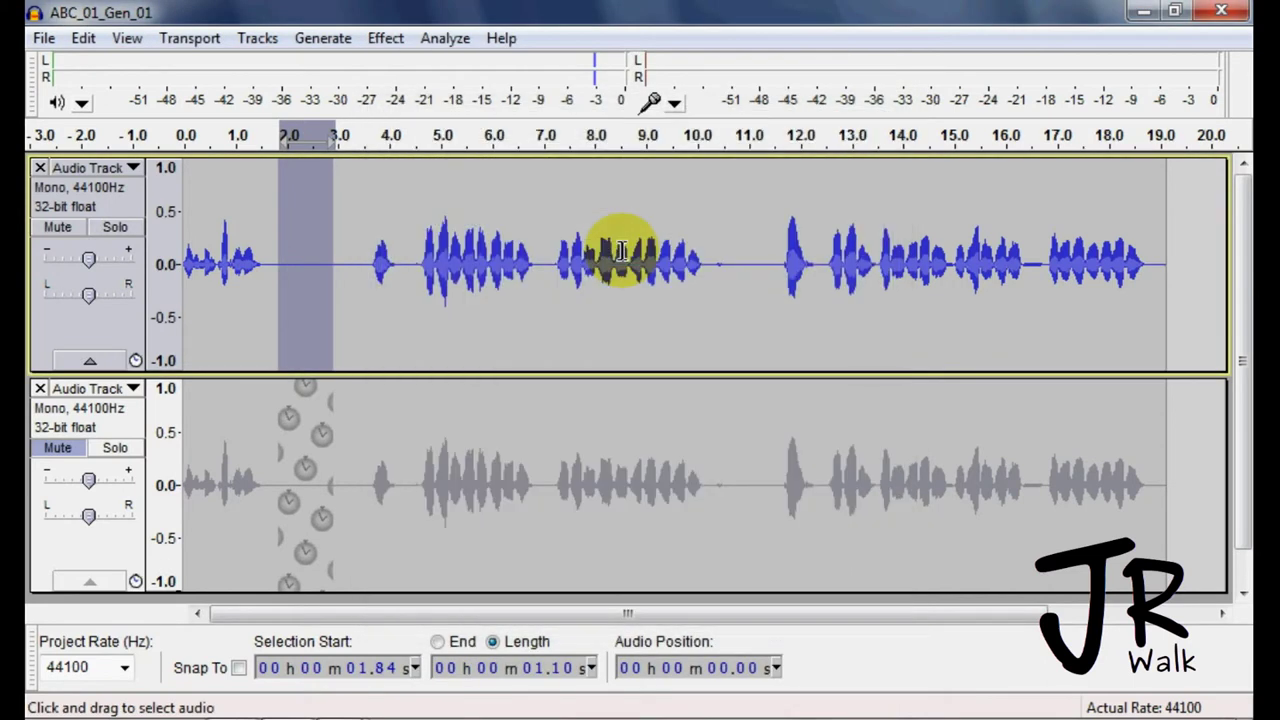
pyautogui.click(303, 284)
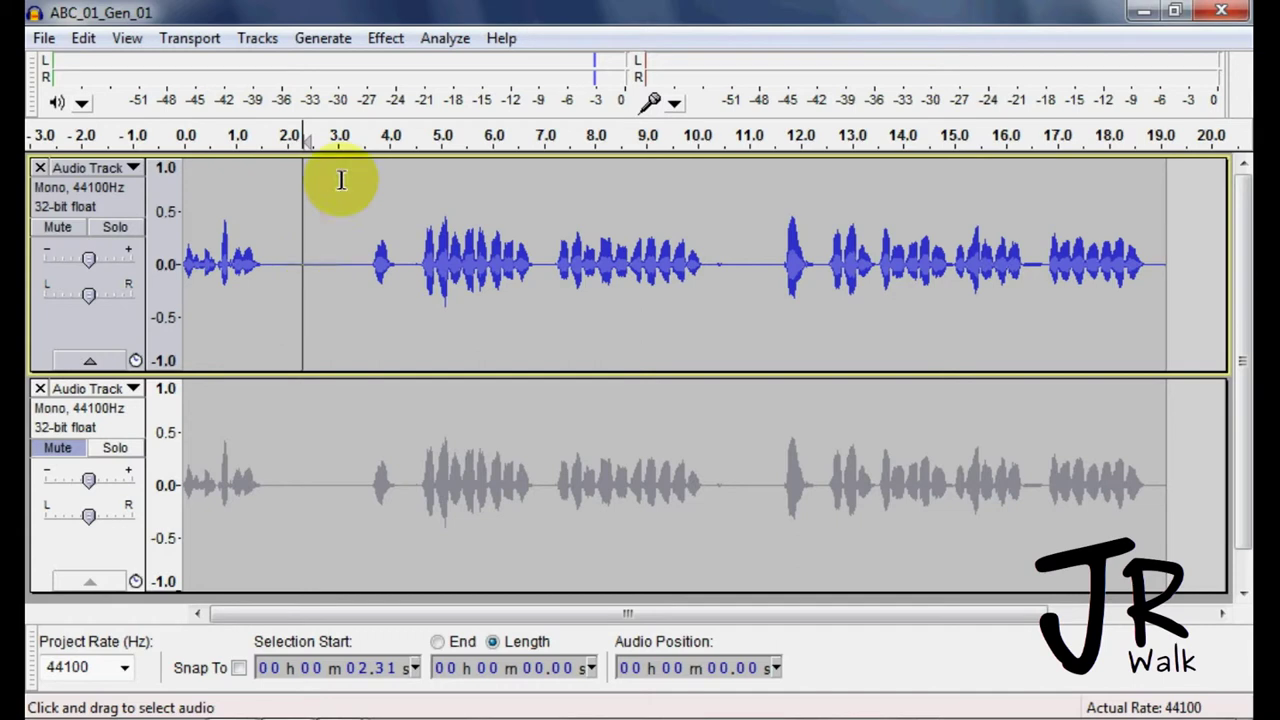
# Capture a new Noise Removal profile from the 2.15–3.06 s quiet gap
pyautogui.moveTo(297, 290); pyautogui.dragTo(340, 309)
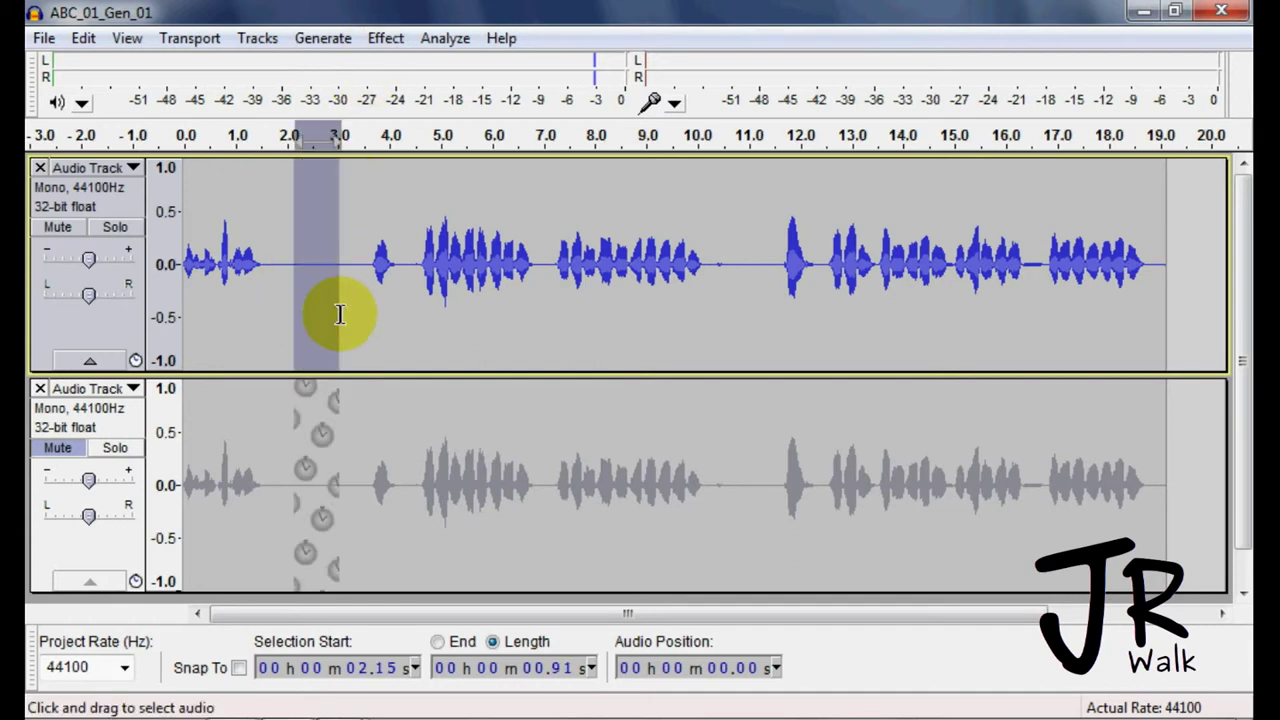
pyautogui.click(387, 40)
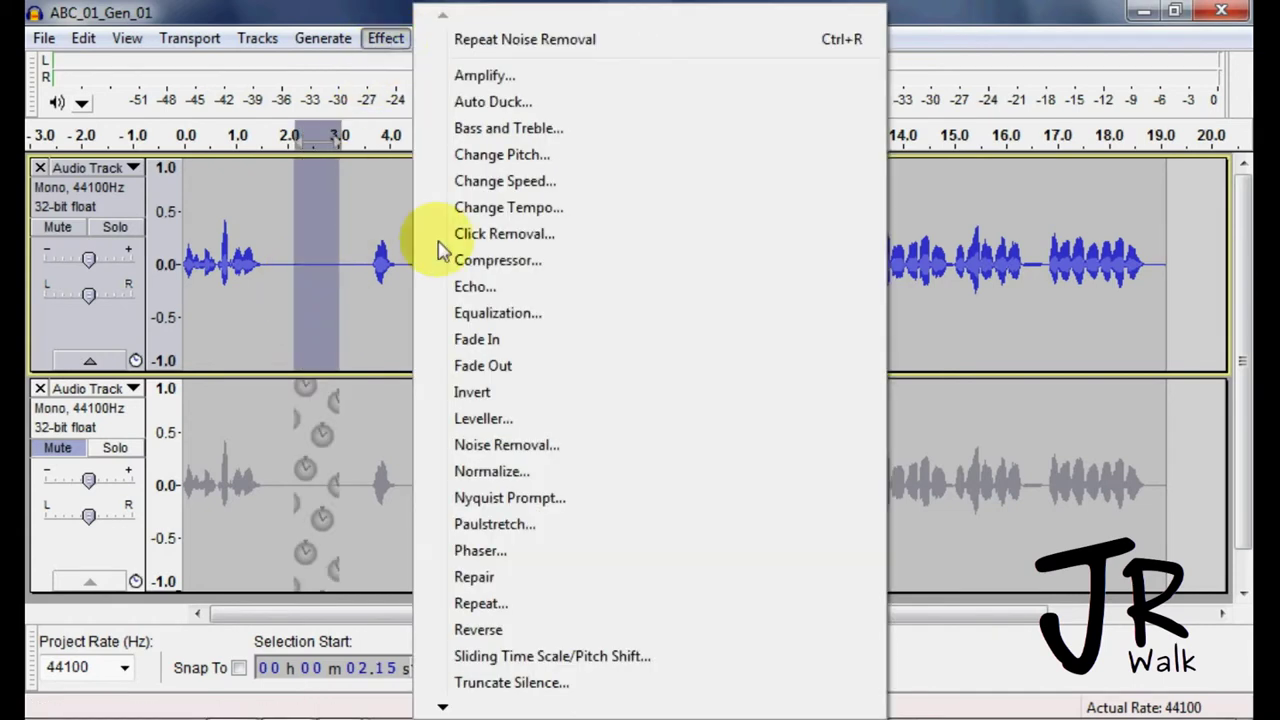
pyautogui.click(548, 455)
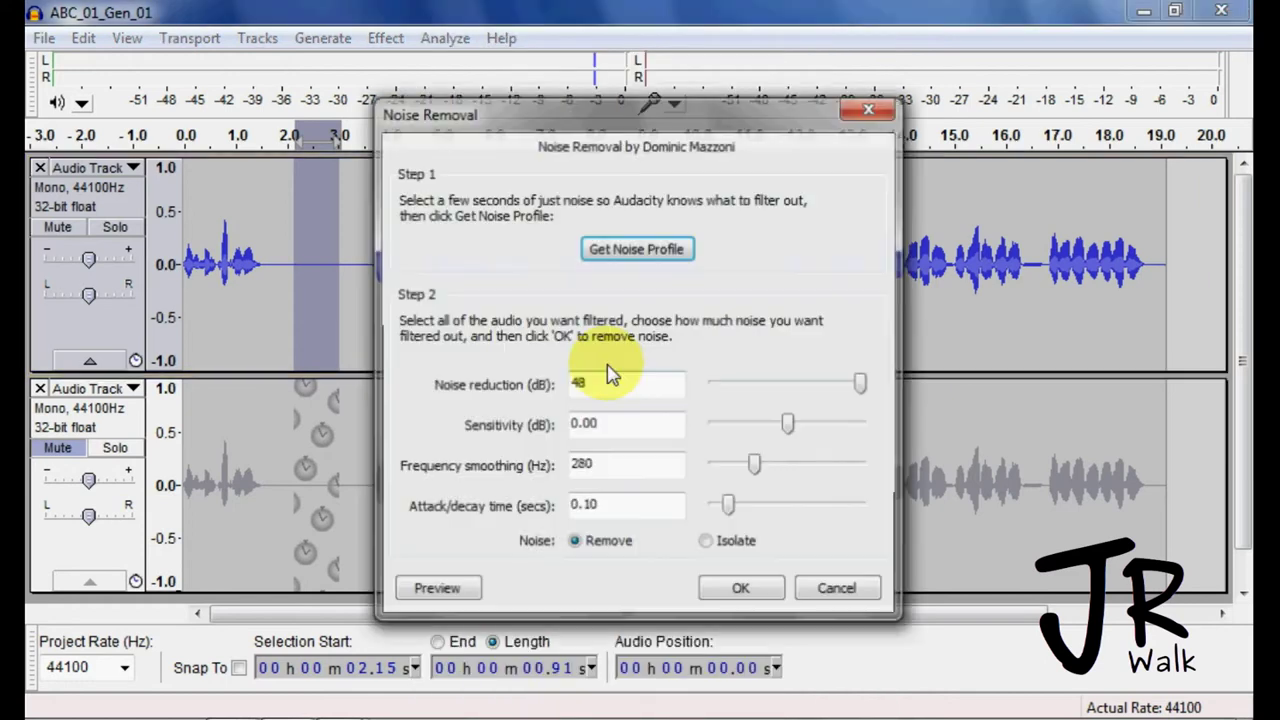
pyautogui.click(606, 250)
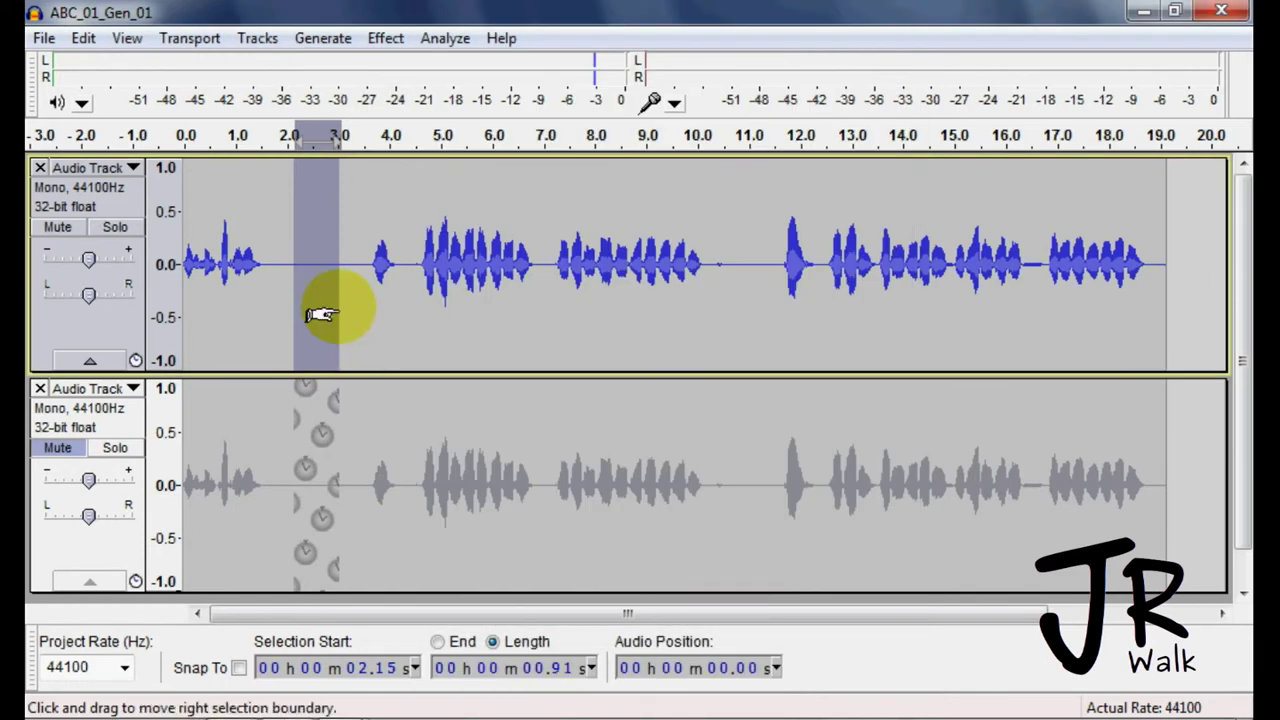
# Select the whole first track and apply the NT-Bob chain to the current project
pyautogui.click(125, 190)
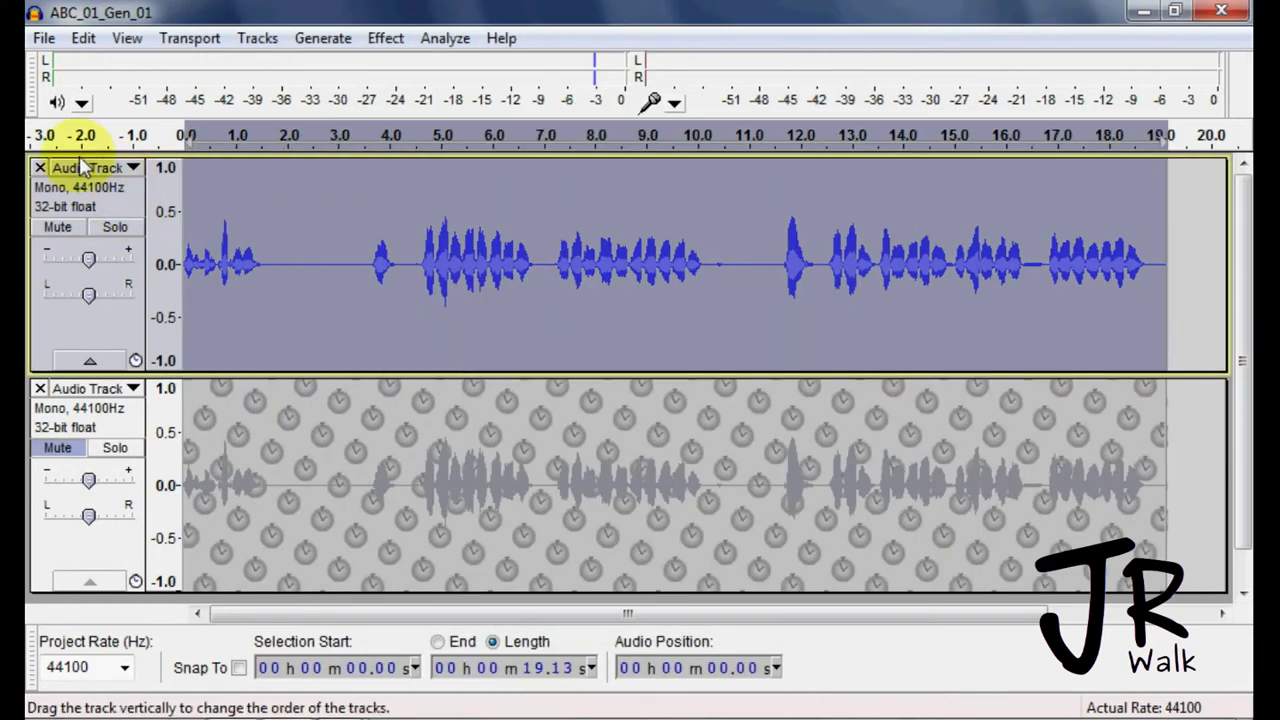
pyautogui.click(44, 38)
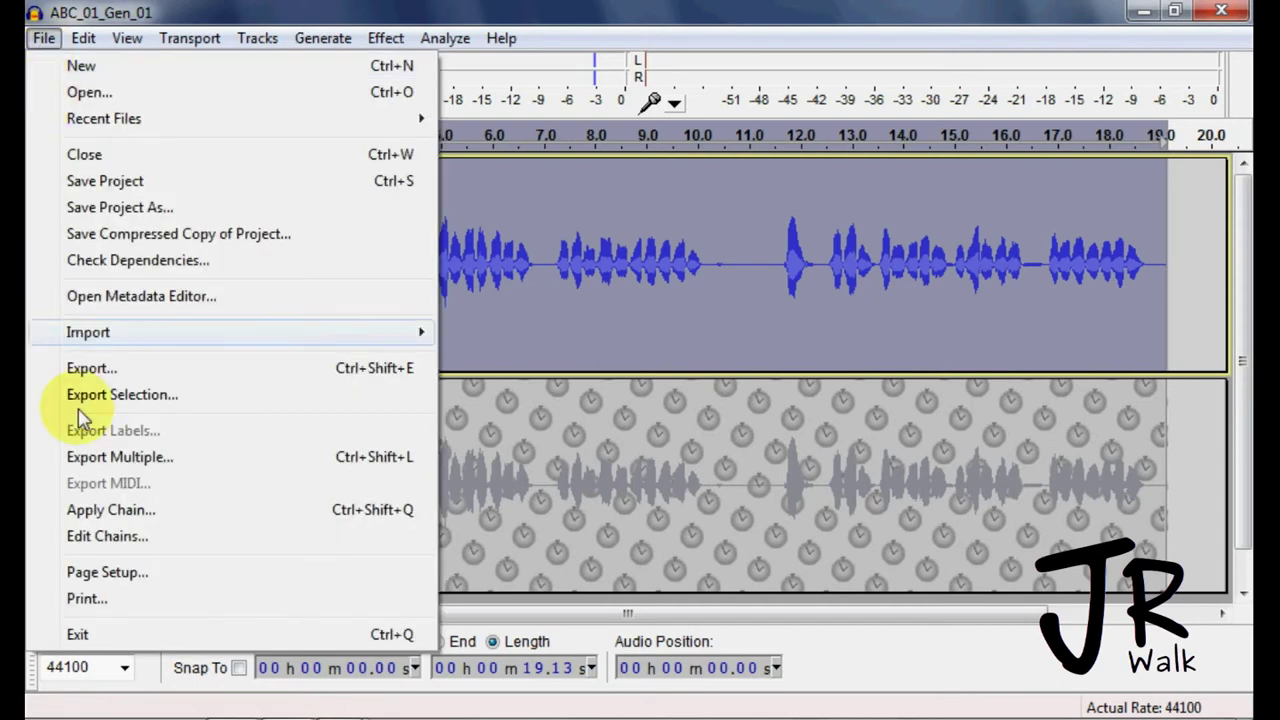
pyautogui.click(90, 514)
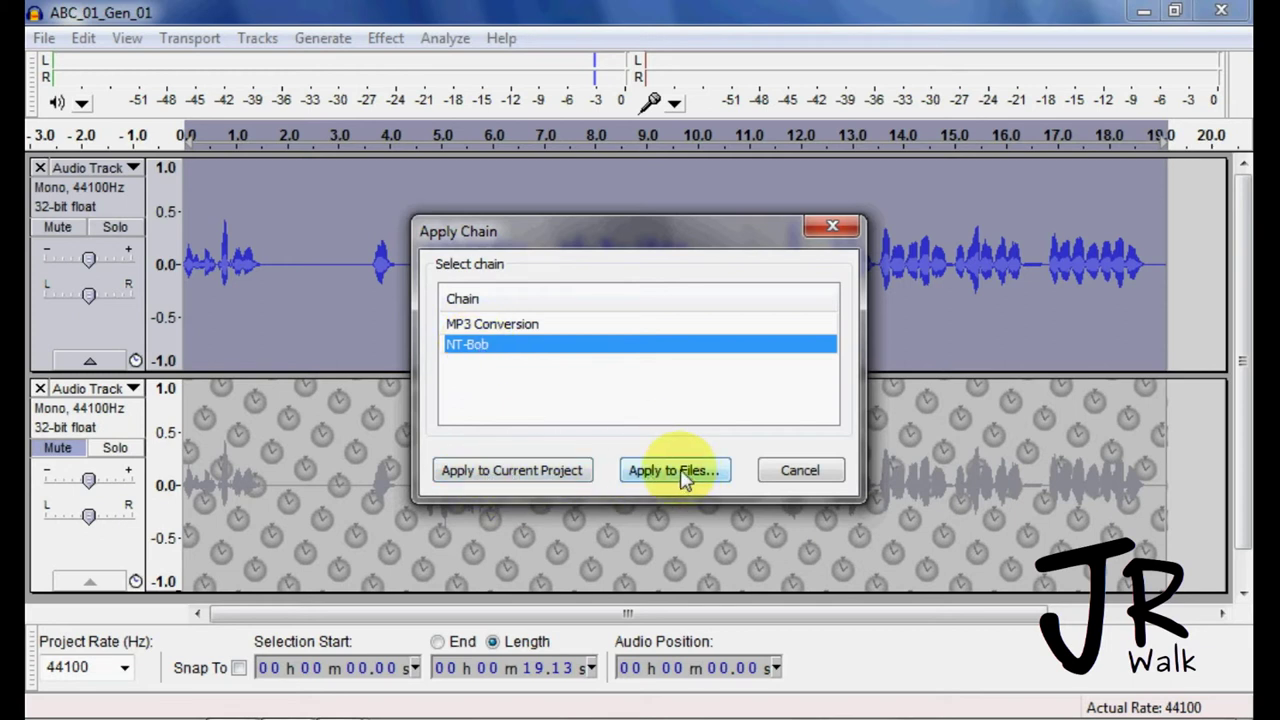
pyautogui.click(497, 472)
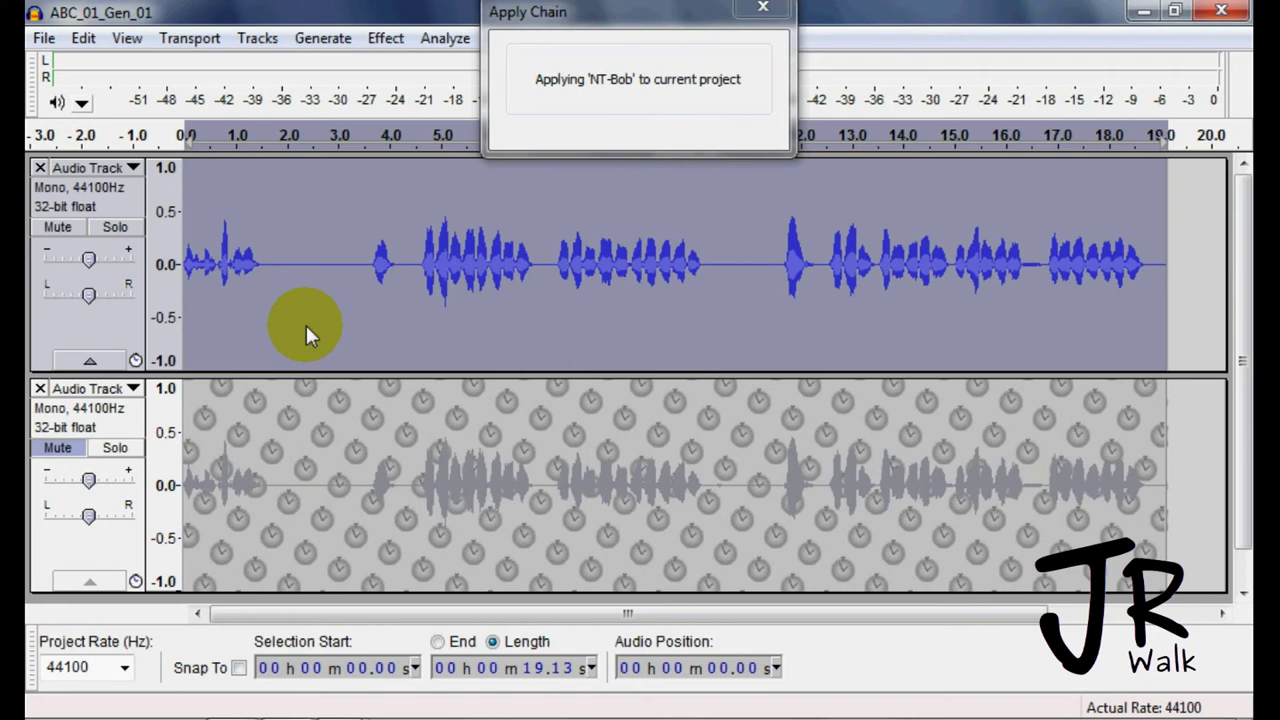
# Clear the track selection once the NT-Bob processing has finished
pyautogui.click(359, 316)
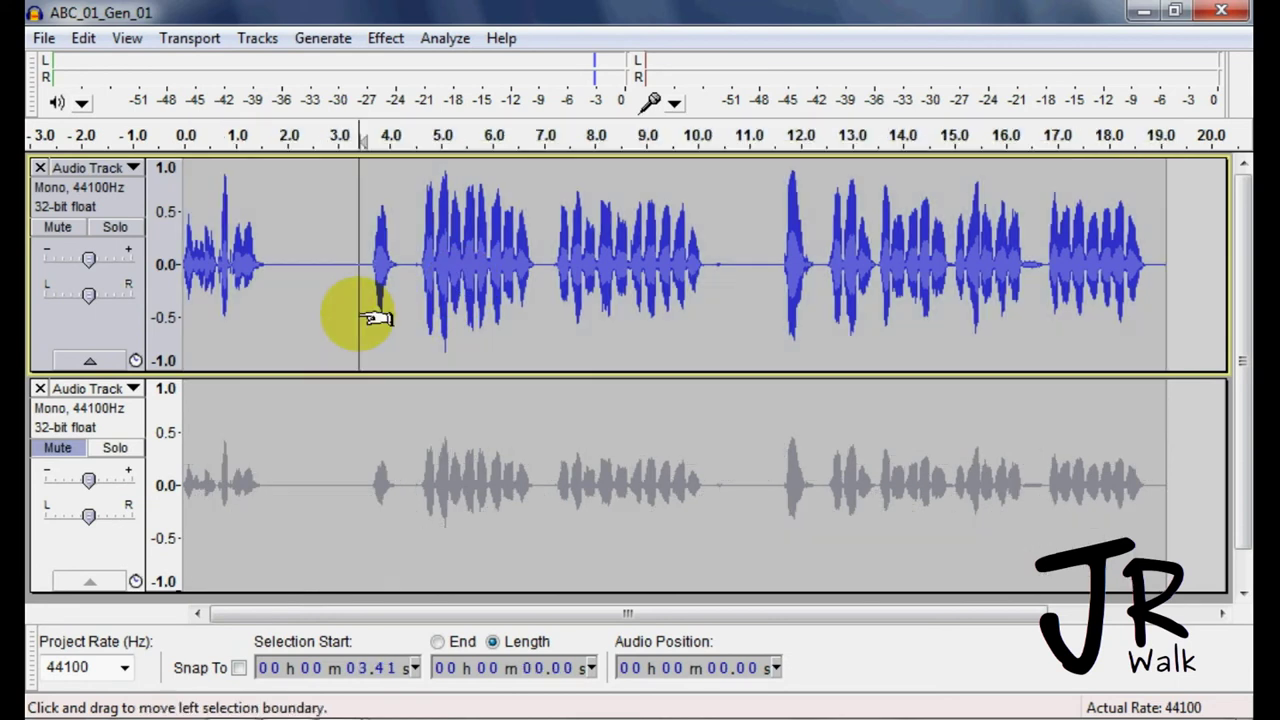